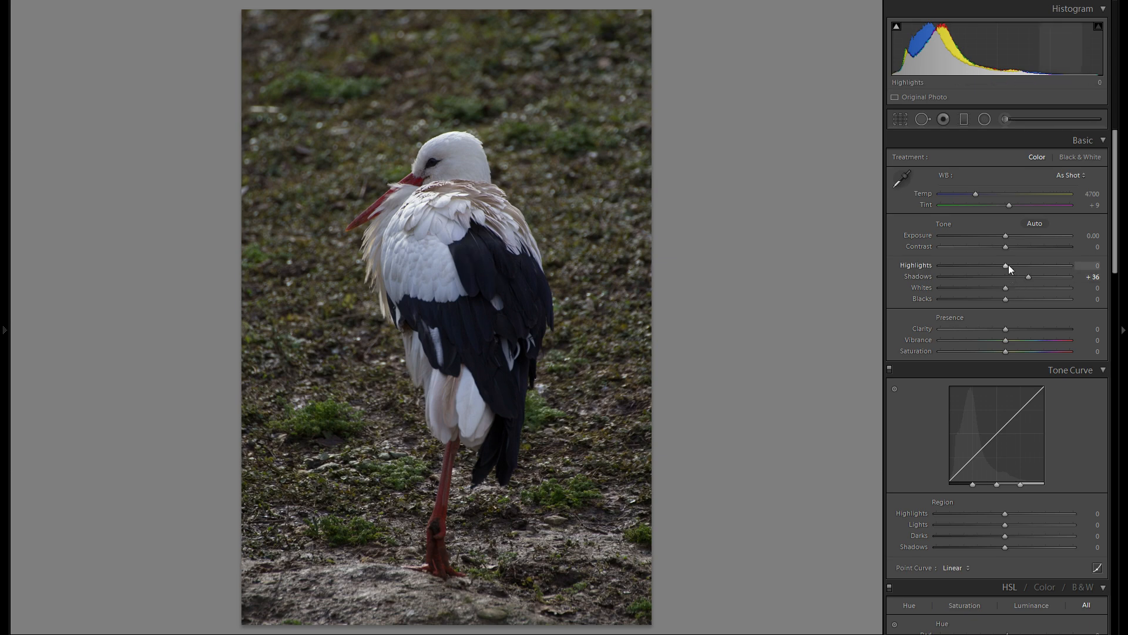
# - Try lowering the Highlights to −33 and by a smaller amount, resetting them to 0 each time
pyautogui.moveTo(1007, 265); pyautogui.dragTo(971, 267)
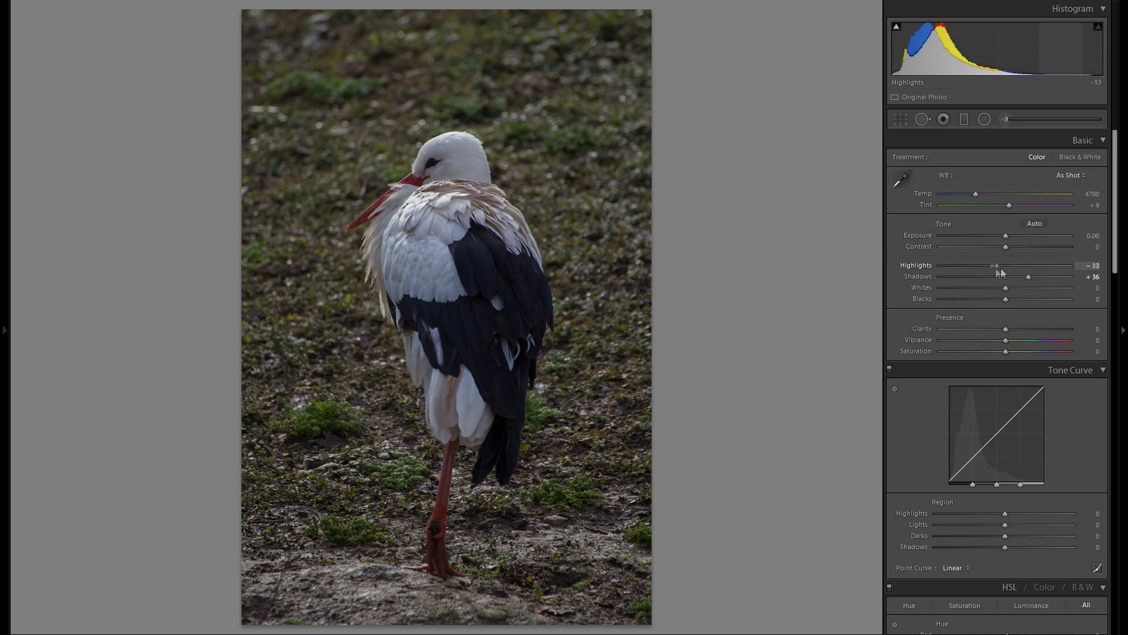
pyautogui.doubleClick(916, 265)
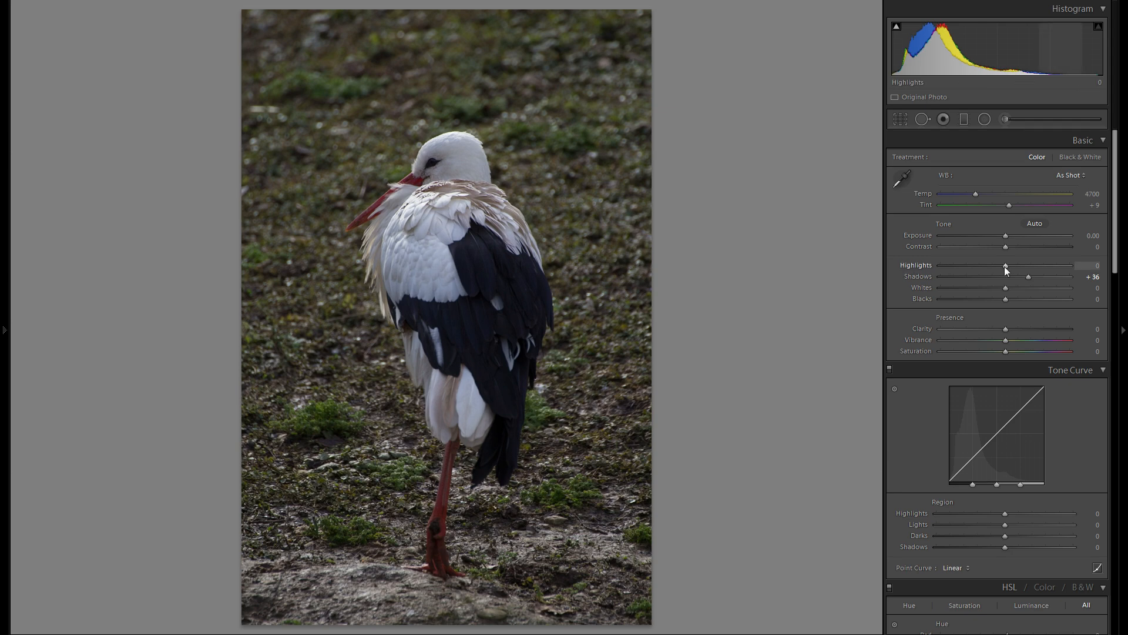
pyautogui.moveTo(1006, 266)
pyautogui.mouseDown()
pyautogui.moveTo(993, 265)
pyautogui.moveTo(1017, 267)
pyautogui.moveTo(1004, 265)
pyautogui.mouseUp()
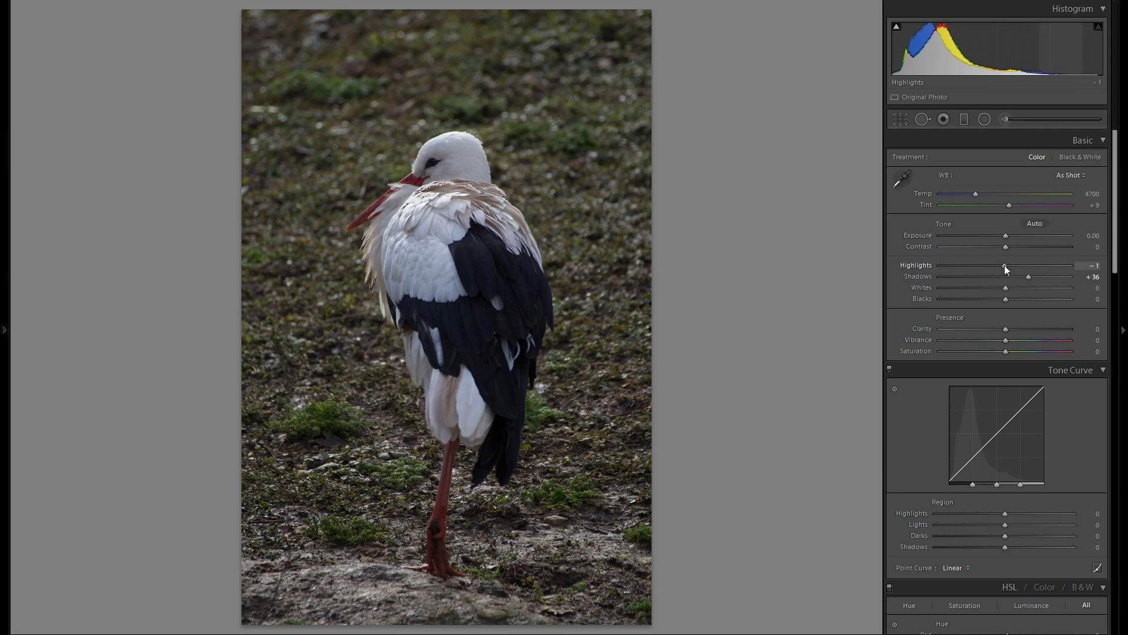
pyautogui.doubleClick(926, 266)
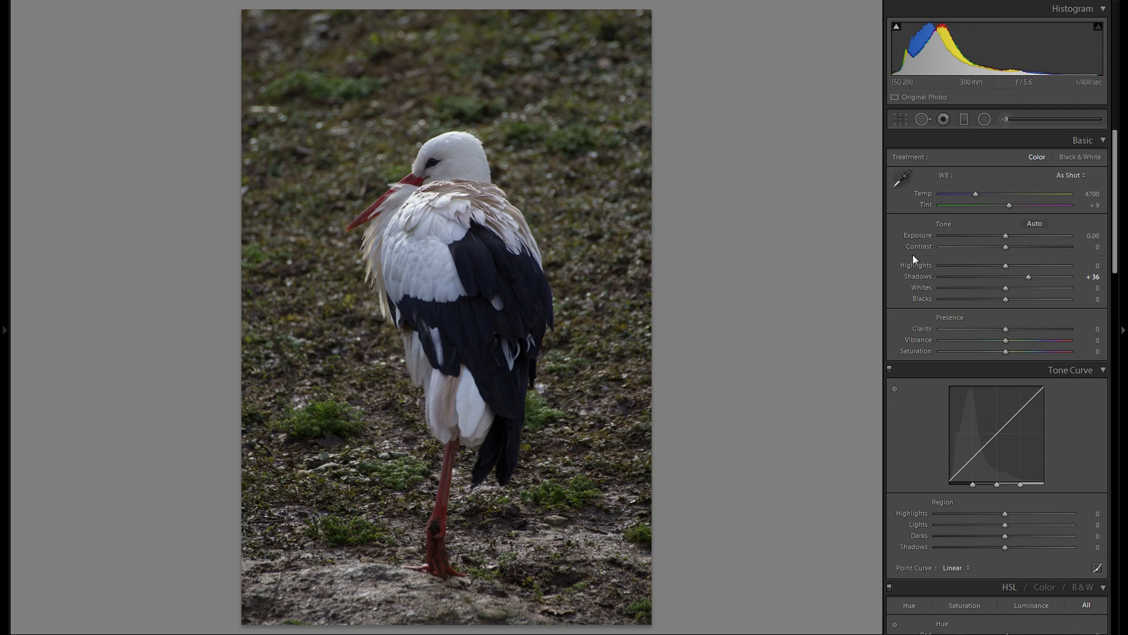
# - Raise the Exposure to +0.79 and set the Whites to +6 while checking for clipping
pyautogui.moveTo(1007, 235); pyautogui.dragTo(1018, 238)
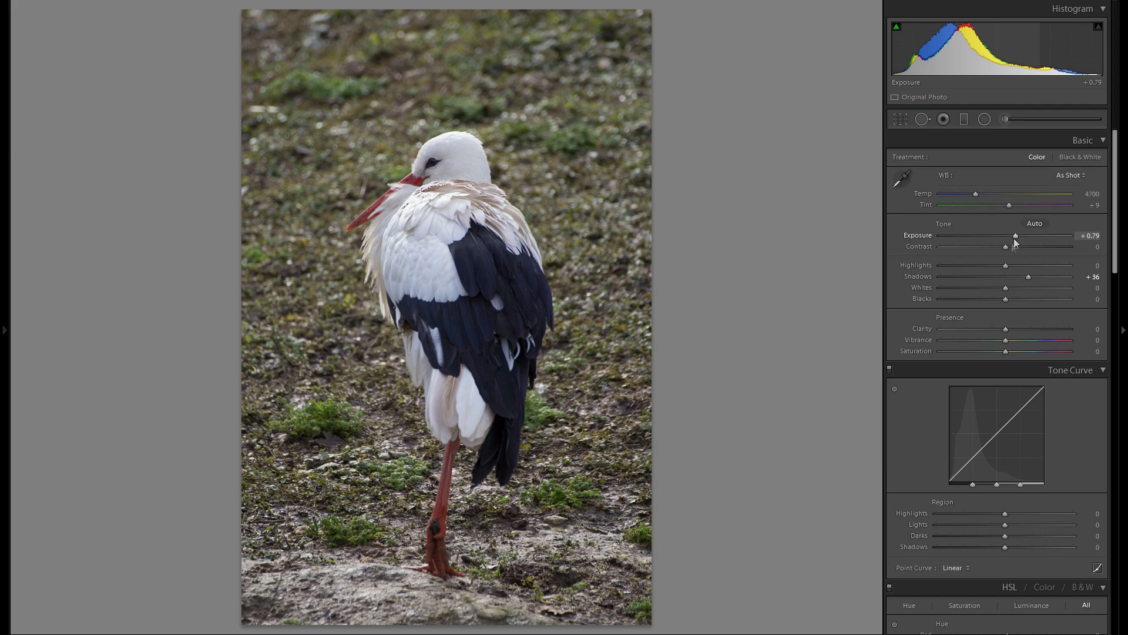
pyautogui.moveTo(1009, 290)
pyautogui.mouseDown()
pyautogui.moveTo(1038, 288)
pyautogui.moveTo(1015, 292)
pyautogui.mouseUp()
pyautogui.press('alt')
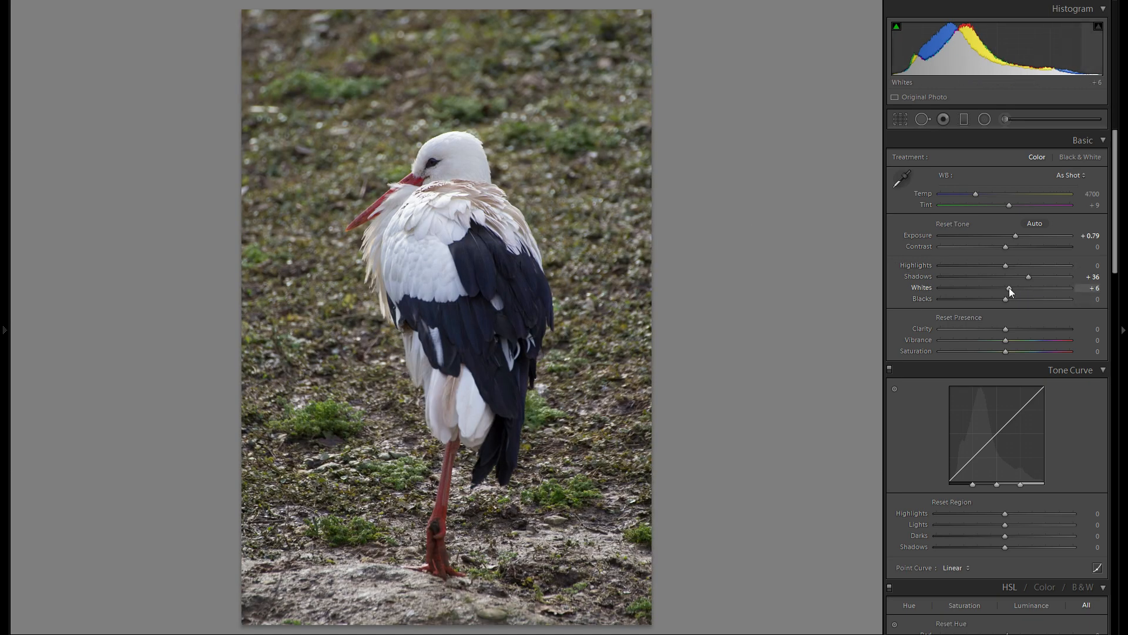
pyautogui.keyDown('alt'); pyautogui.click(1010, 288); pyautogui.keyUp('alt')
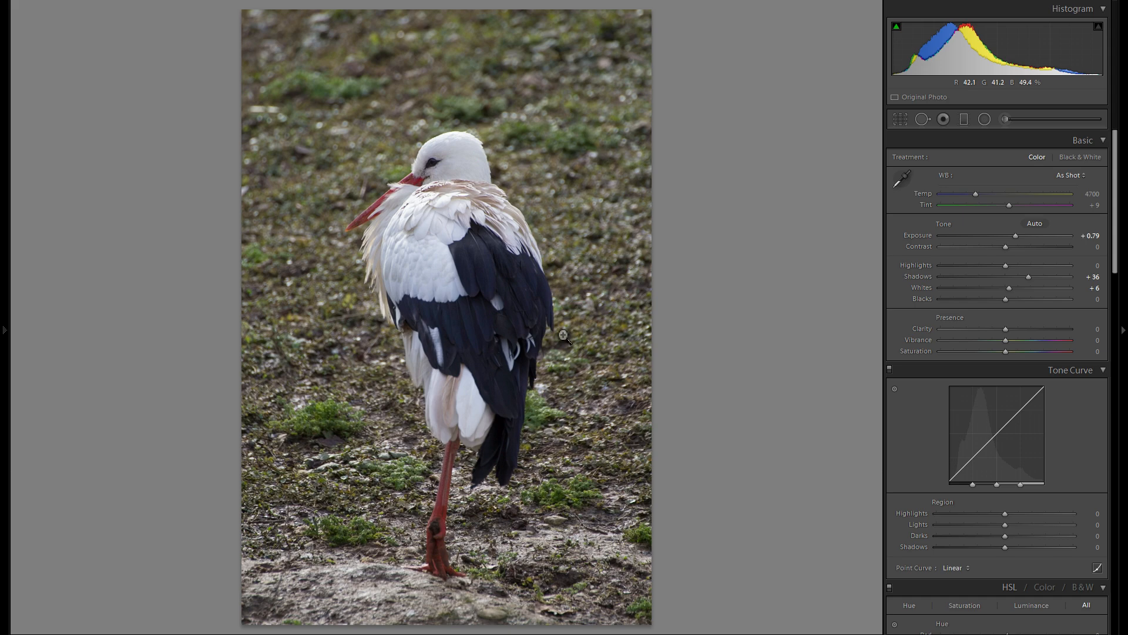
# - Compare stronger Blacks reductions down to −100, and settle the Blacks at −37
pyautogui.moveTo(1011, 301); pyautogui.dragTo(978, 305)
pyautogui.keyDown('alt'); pyautogui.click(969, 304); pyautogui.keyUp('alt')
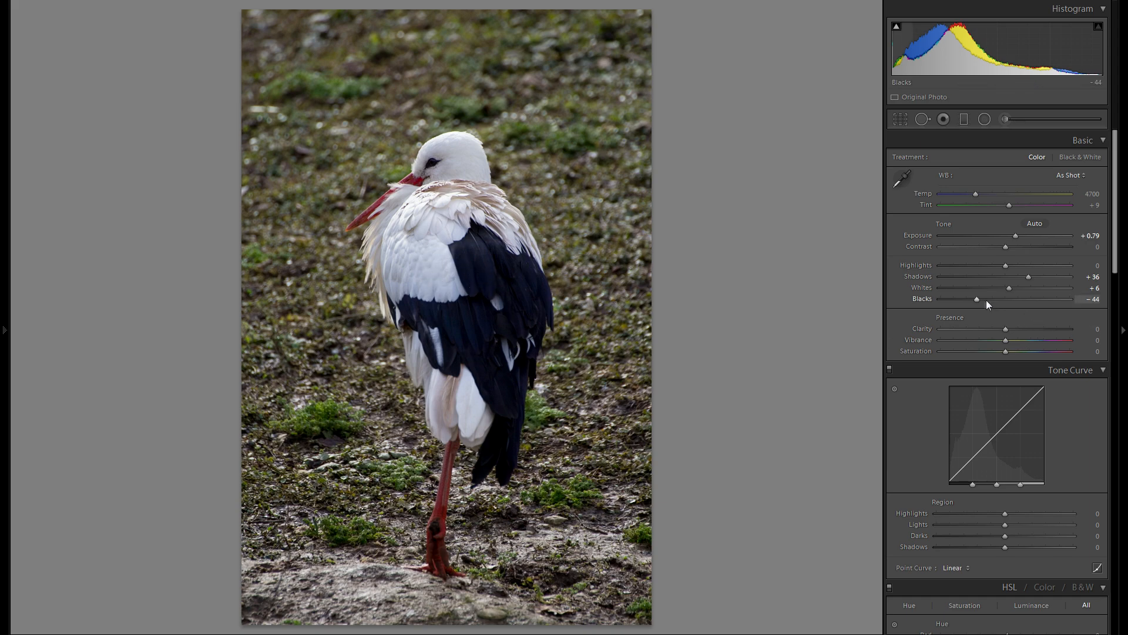
pyautogui.moveTo(980, 300); pyautogui.dragTo(940, 305)
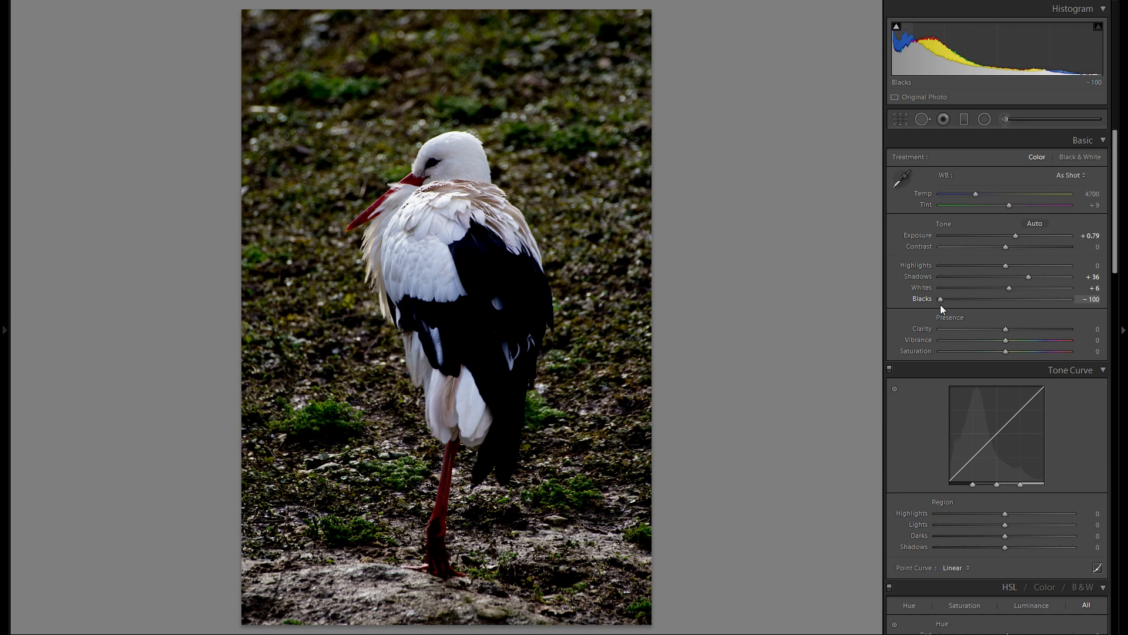
pyautogui.moveTo(941, 306); pyautogui.dragTo(973, 305)
pyautogui.click(982, 299)
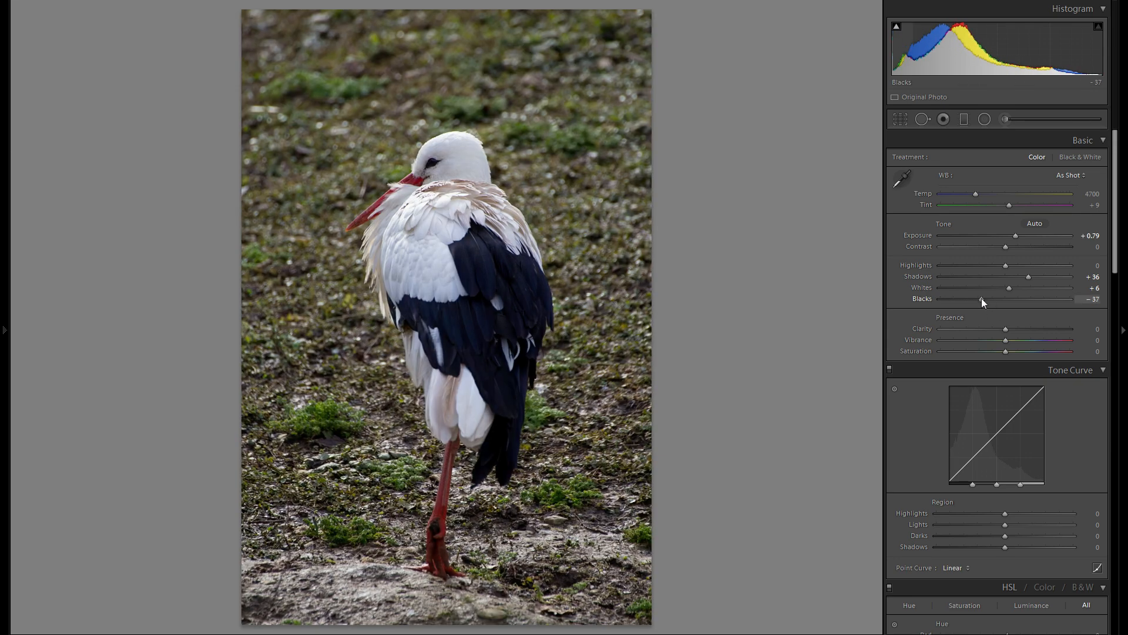
# - Compare high and low Clarity and set it to −29, and reset Contrast to 0 after a trial decrease
pyautogui.moveTo(1005, 328); pyautogui.dragTo(1069, 330)
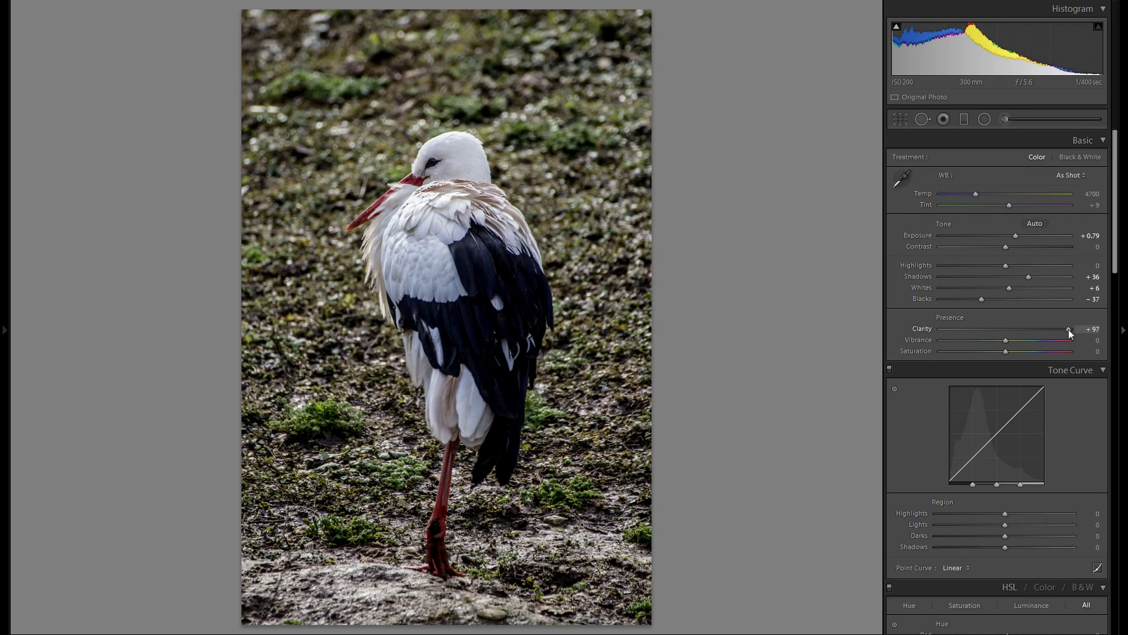
pyautogui.moveTo(979, 335); pyautogui.dragTo(1026, 337)
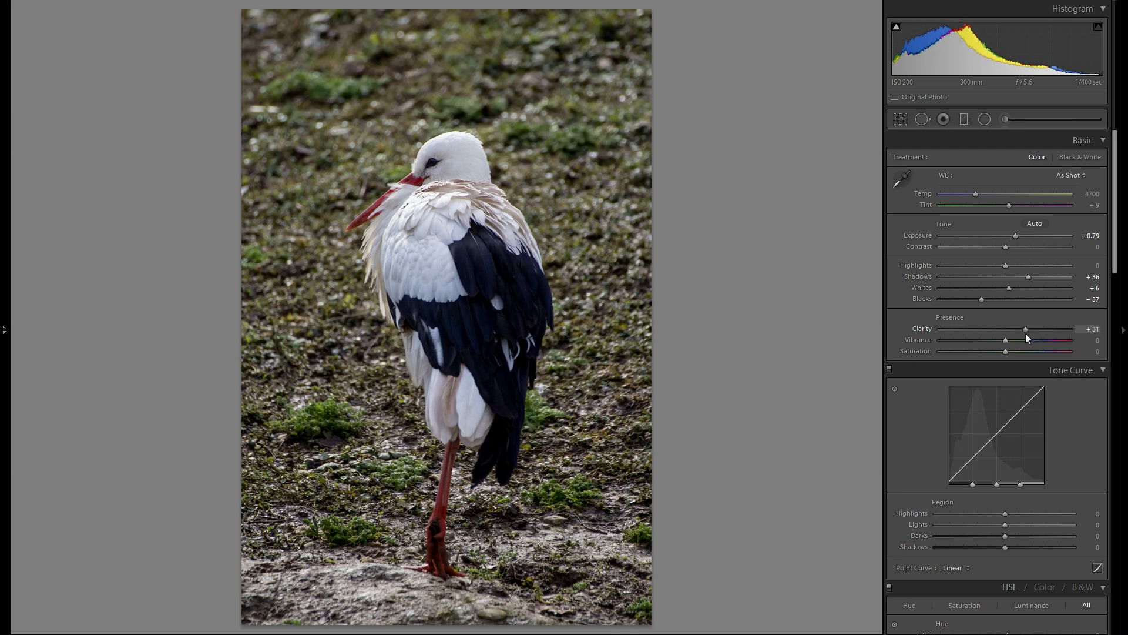
pyautogui.moveTo(1019, 333); pyautogui.dragTo(983, 330)
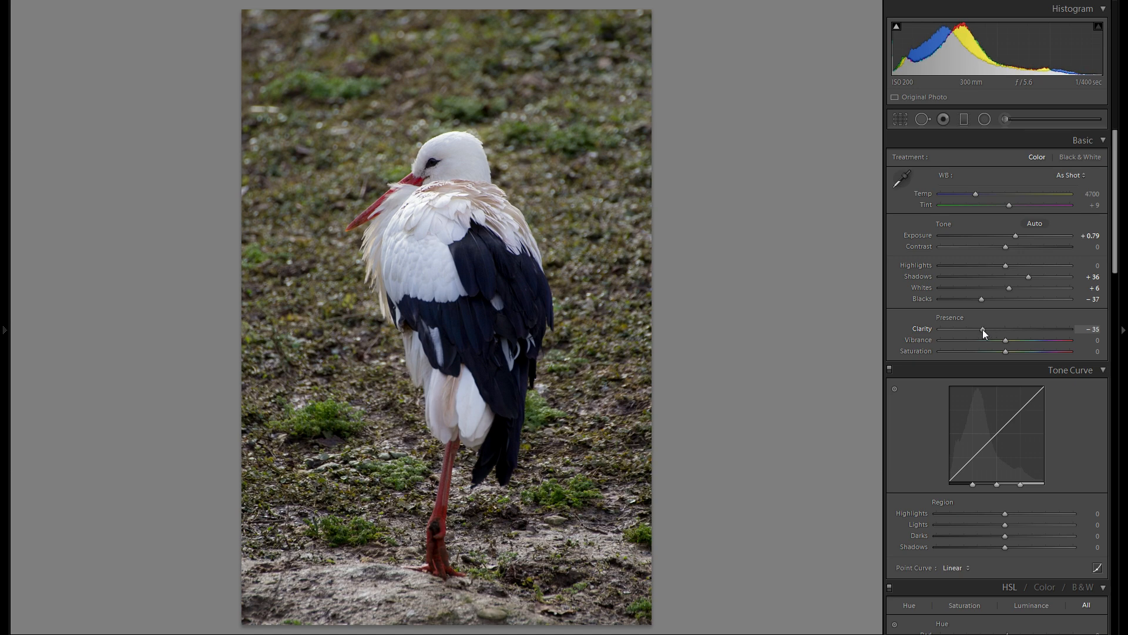
pyautogui.moveTo(977, 333); pyautogui.dragTo(985, 335)
pyautogui.moveTo(985, 334); pyautogui.dragTo(989, 335)
pyautogui.moveTo(1004, 252)
pyautogui.mouseDown()
pyautogui.moveTo(1035, 254)
pyautogui.moveTo(985, 250)
pyautogui.moveTo(1013, 253)
pyautogui.moveTo(1001, 252)
pyautogui.mouseUp()
pyautogui.doubleClick(922, 243)
# - Warm the Temp to 5846, and sample the stork's white back feathers as neutral to get Temp 5800 and Tint +3
pyautogui.moveTo(975, 193)
pyautogui.mouseDown()
pyautogui.moveTo(988, 195)
pyautogui.moveTo(964, 192)
pyautogui.moveTo(988, 195)
pyautogui.mouseUp()
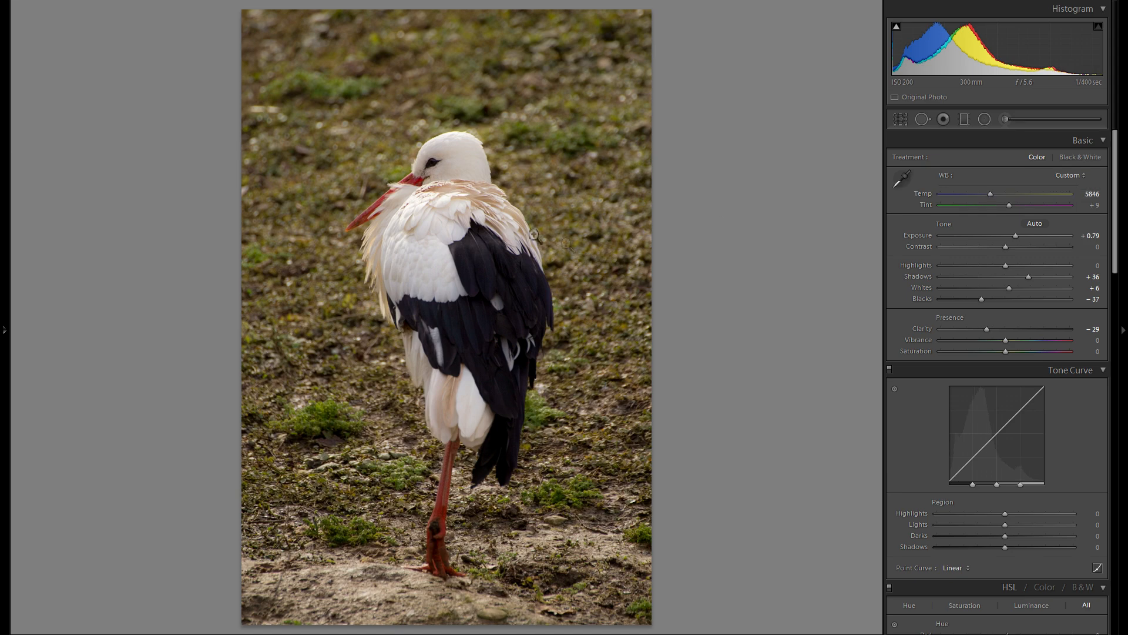
pyautogui.click(429, 239)
pyautogui.click(471, 310)
pyautogui.click(905, 176)
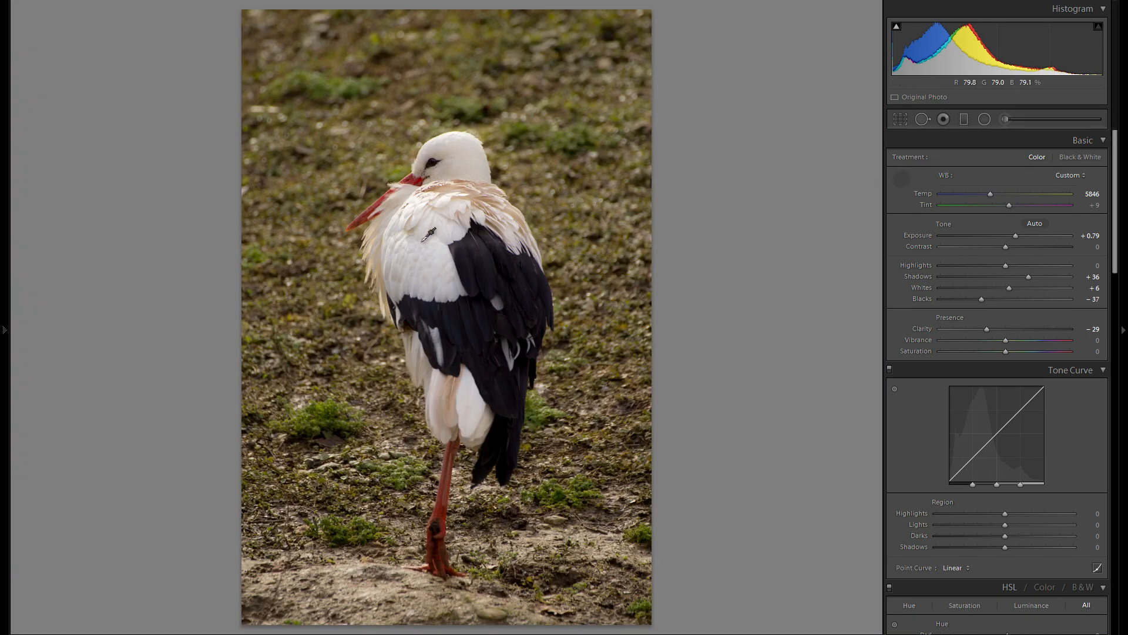
pyautogui.click(423, 242)
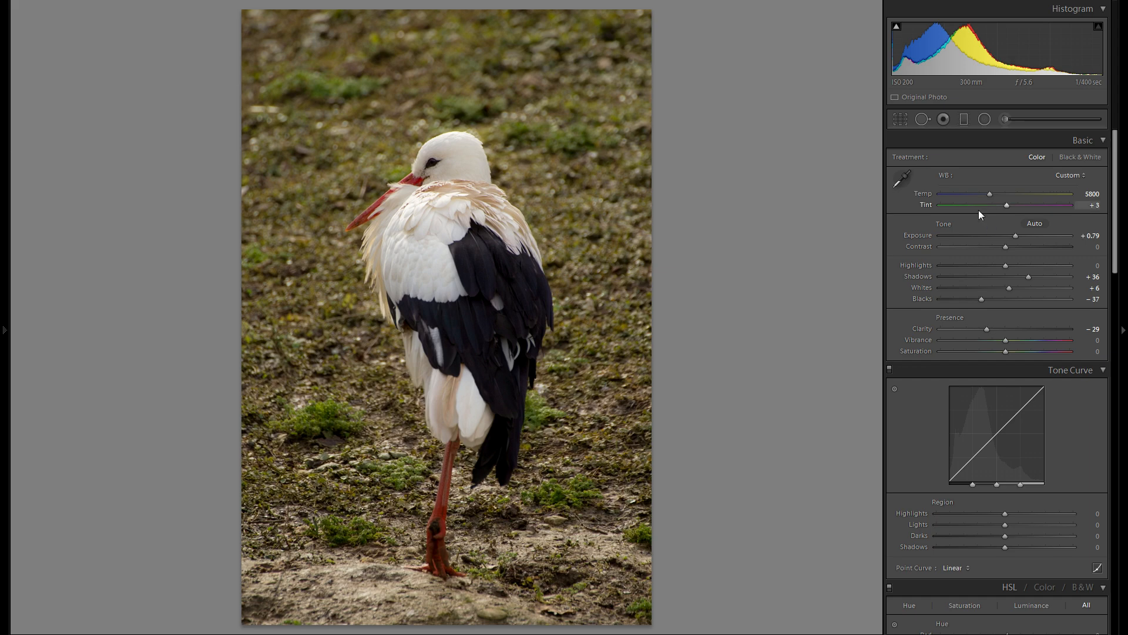
# - Shape the tone curve with Highlights +27, Lights −1 and Darks +8, leaving the curve's Shadows at 0
pyautogui.scroll(-5, 990, 308)
pyautogui.scroll(2, 971, 297)
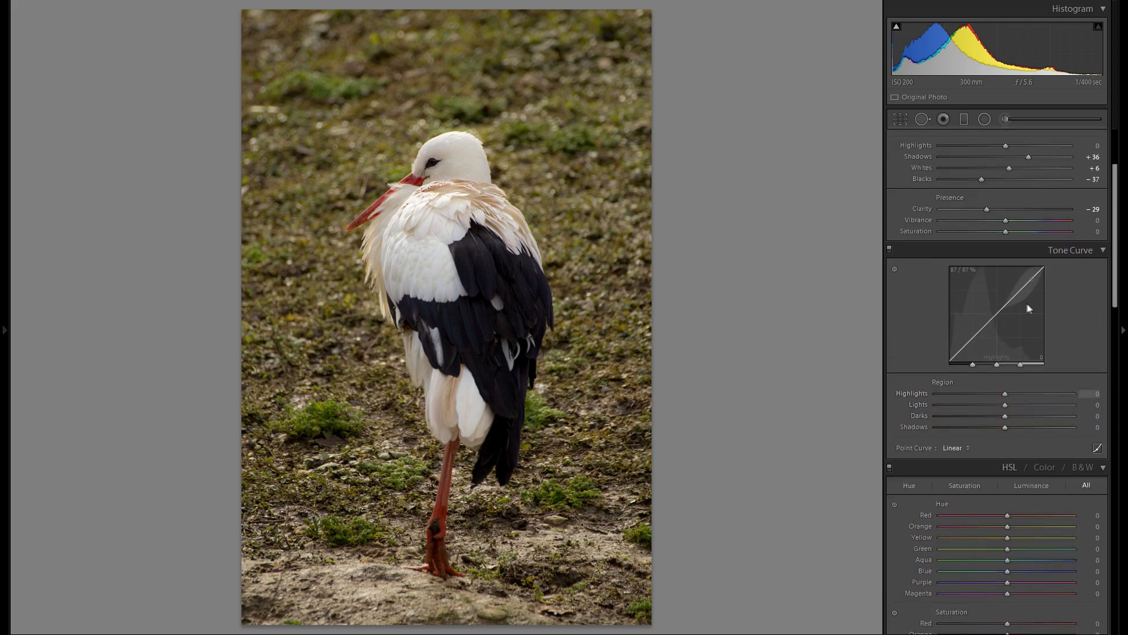
pyautogui.scroll(-2, 1026, 306)
pyautogui.moveTo(1005, 276); pyautogui.dragTo(1094, 281)
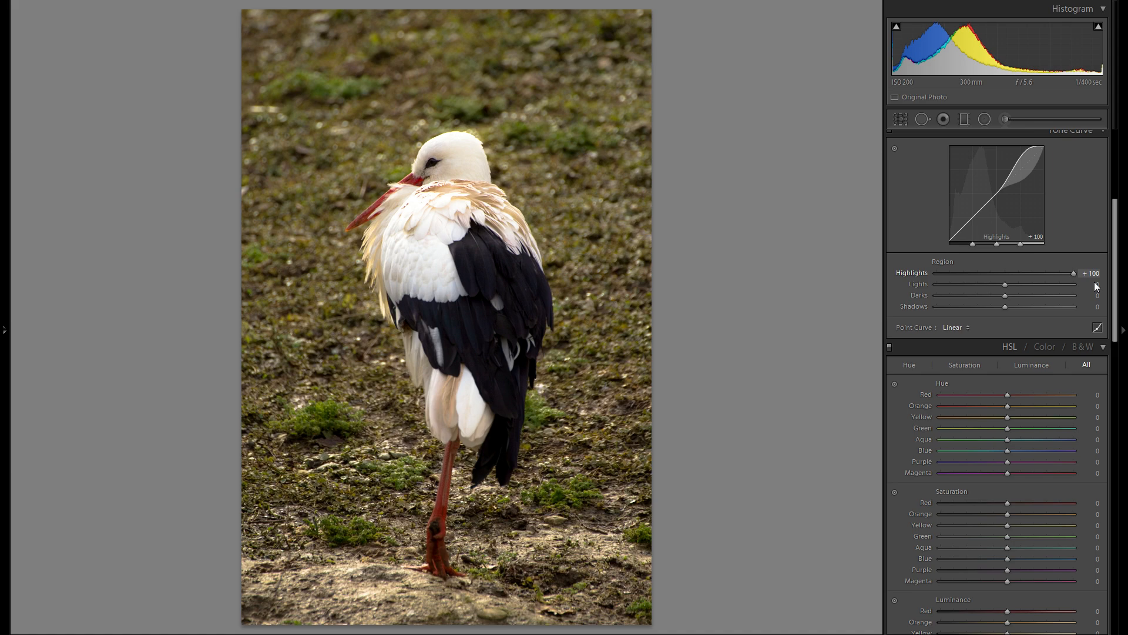
pyautogui.moveTo(1094, 284); pyautogui.dragTo(1010, 305)
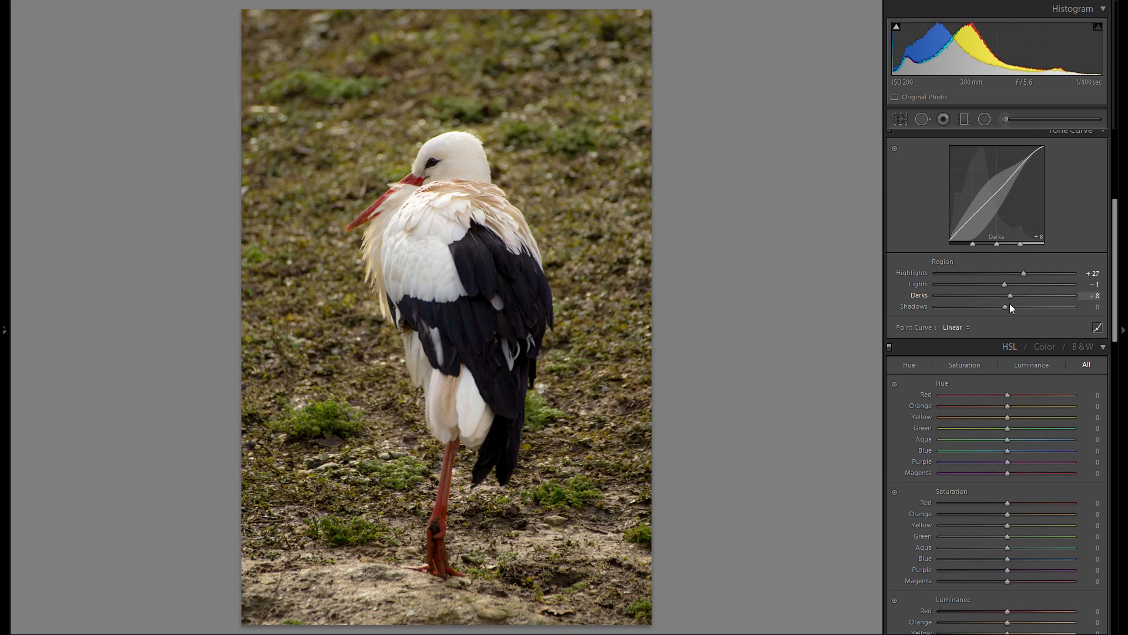
pyautogui.moveTo(1011, 304)
pyautogui.mouseDown()
pyautogui.moveTo(983, 311)
pyautogui.moveTo(1022, 309)
pyautogui.moveTo(987, 311)
pyautogui.moveTo(1006, 312)
pyautogui.mouseUp()
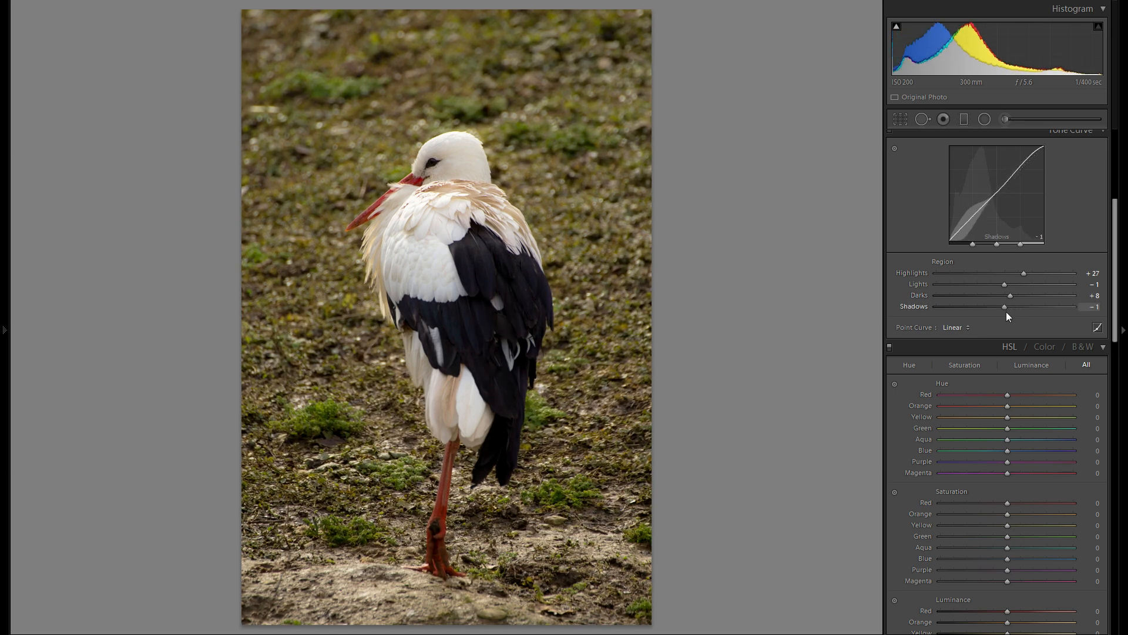
pyautogui.doubleClick(920, 306)
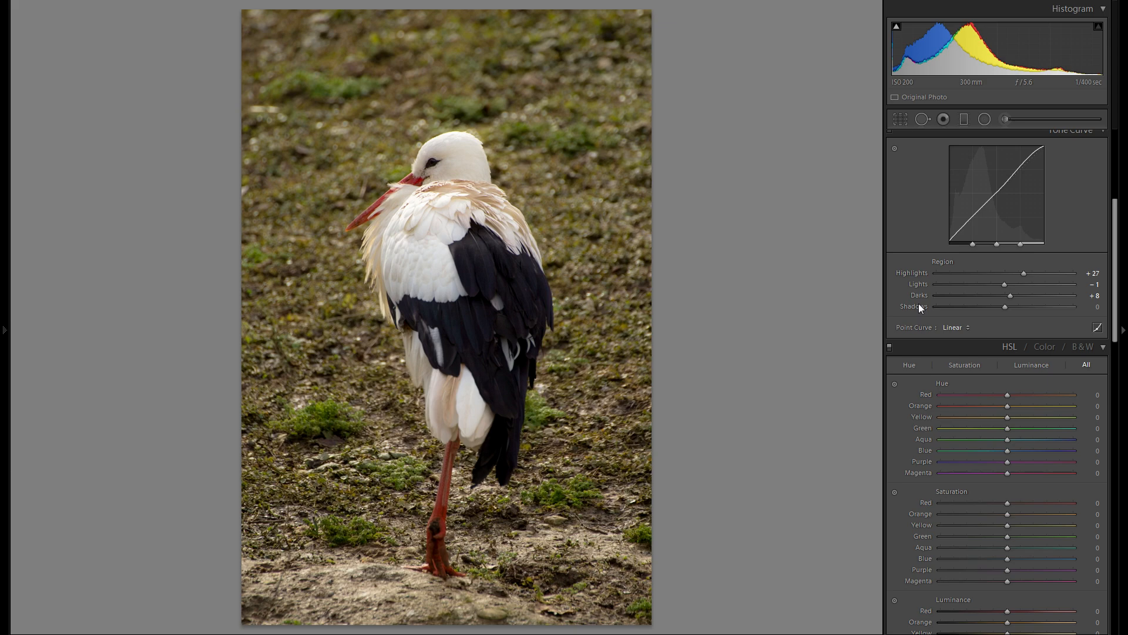
# - Try the Black & White treatment on the uncropped photo, and return to colour
pyautogui.scroll(5, 923, 413)
pyautogui.scroll(-2, 930, 415)
pyautogui.scroll(2, 935, 404)
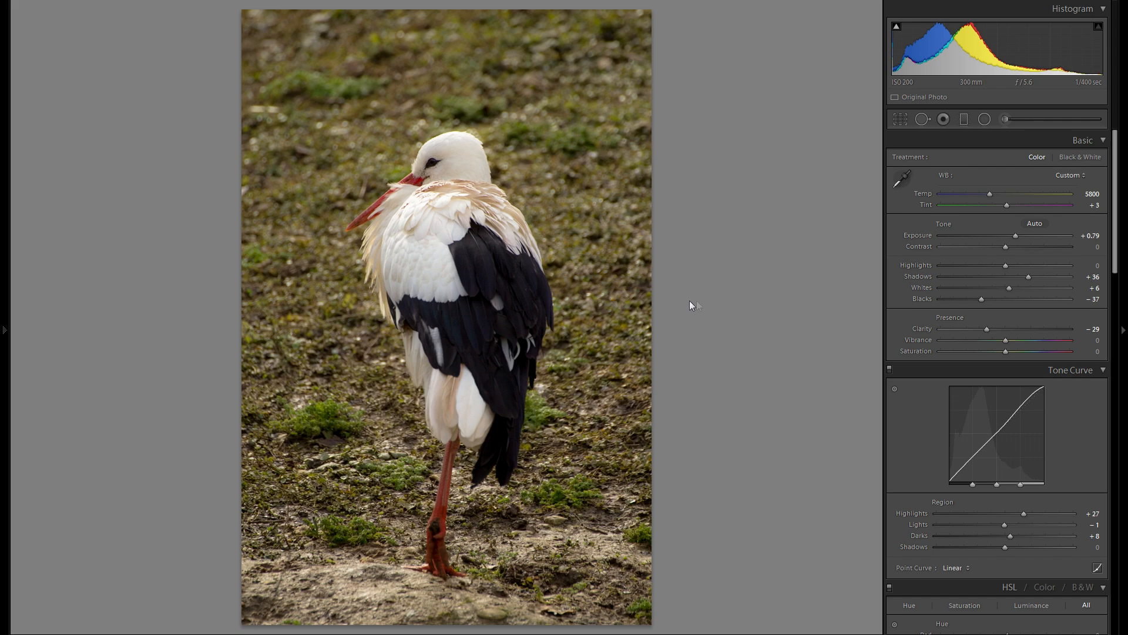
pyautogui.click(1086, 158)
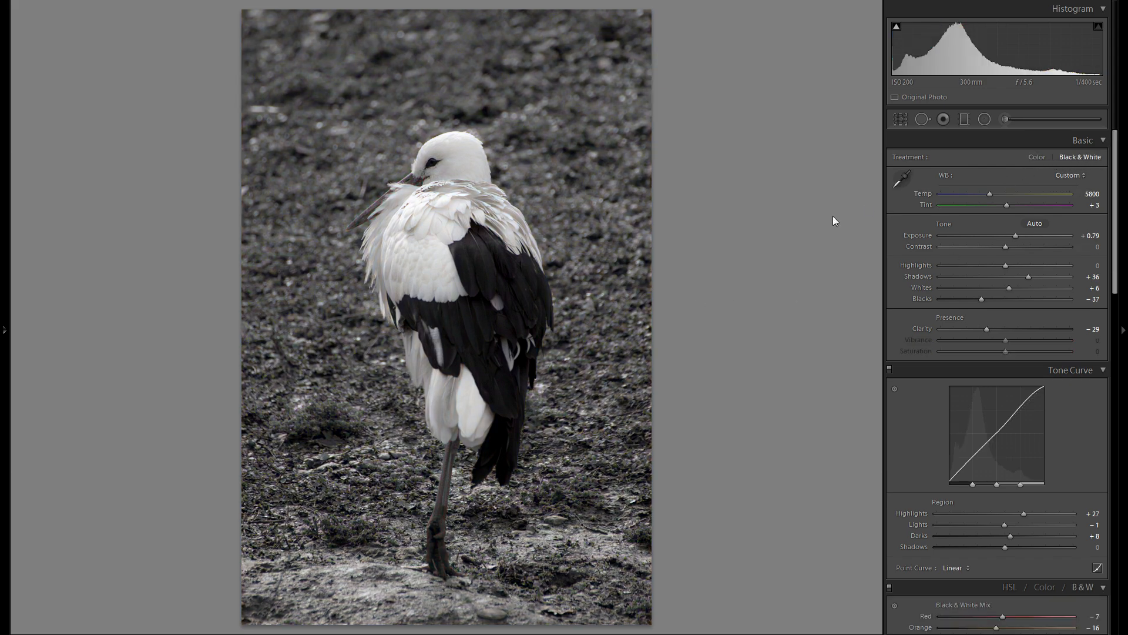
pyautogui.press('v')
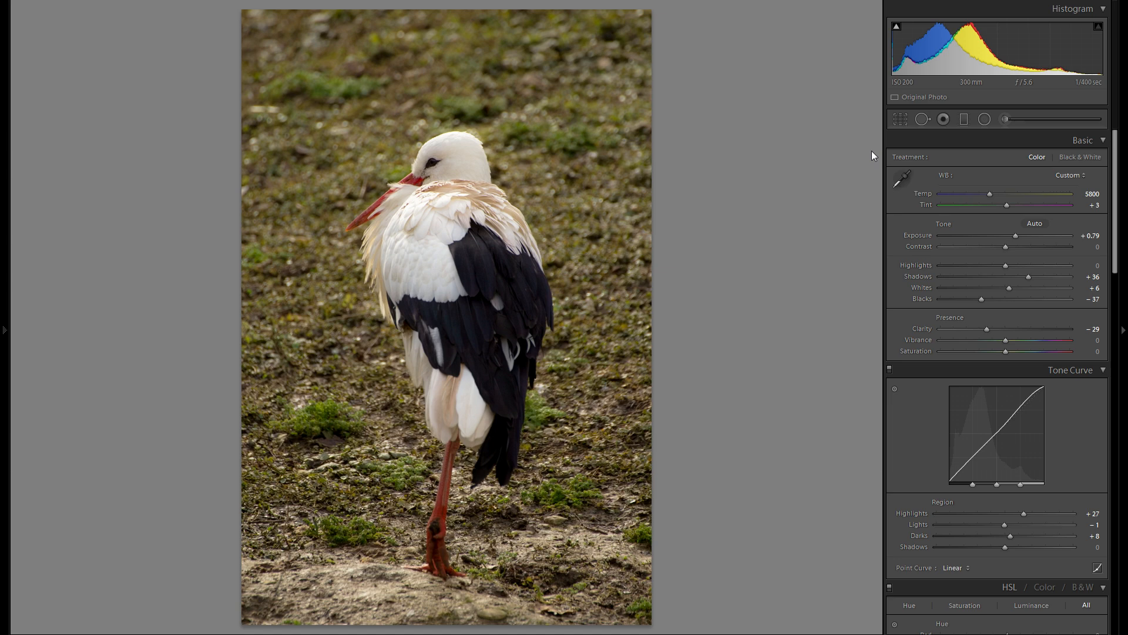
# - Crop the photo tighter around the stork at the As Shot aspect, placing the bird slightly right of centre
pyautogui.click(900, 122)
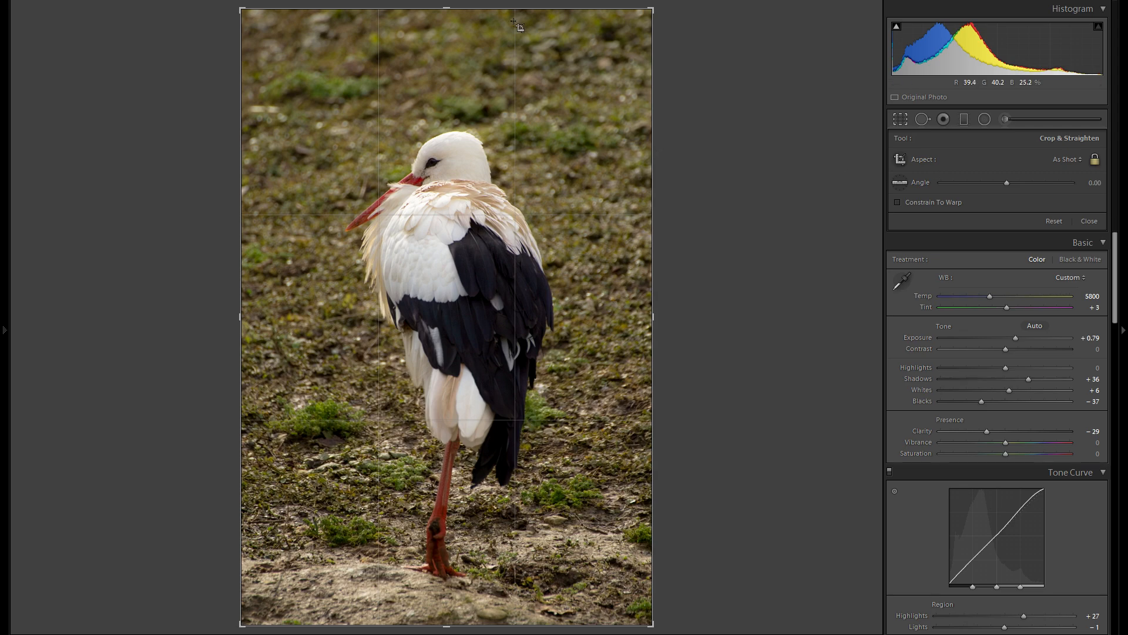
pyautogui.moveTo(652, 10); pyautogui.dragTo(626, 38)
pyautogui.moveTo(536, 132); pyautogui.dragTo(497, 170)
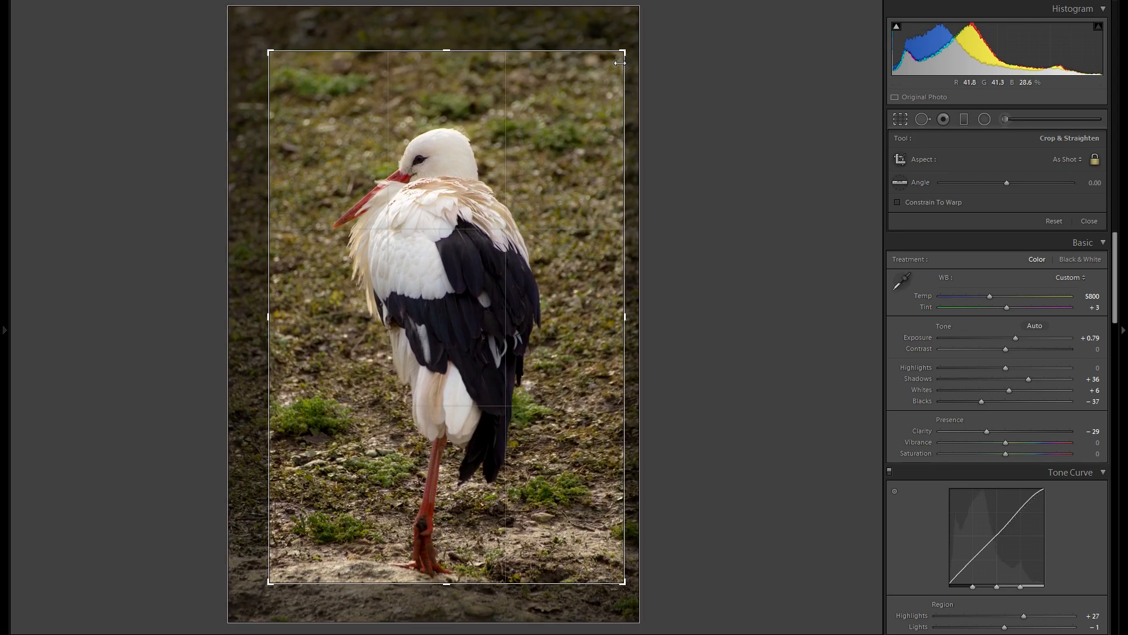
pyautogui.moveTo(629, 56); pyautogui.dragTo(607, 77)
pyautogui.moveTo(562, 112); pyautogui.dragTo(578, 123)
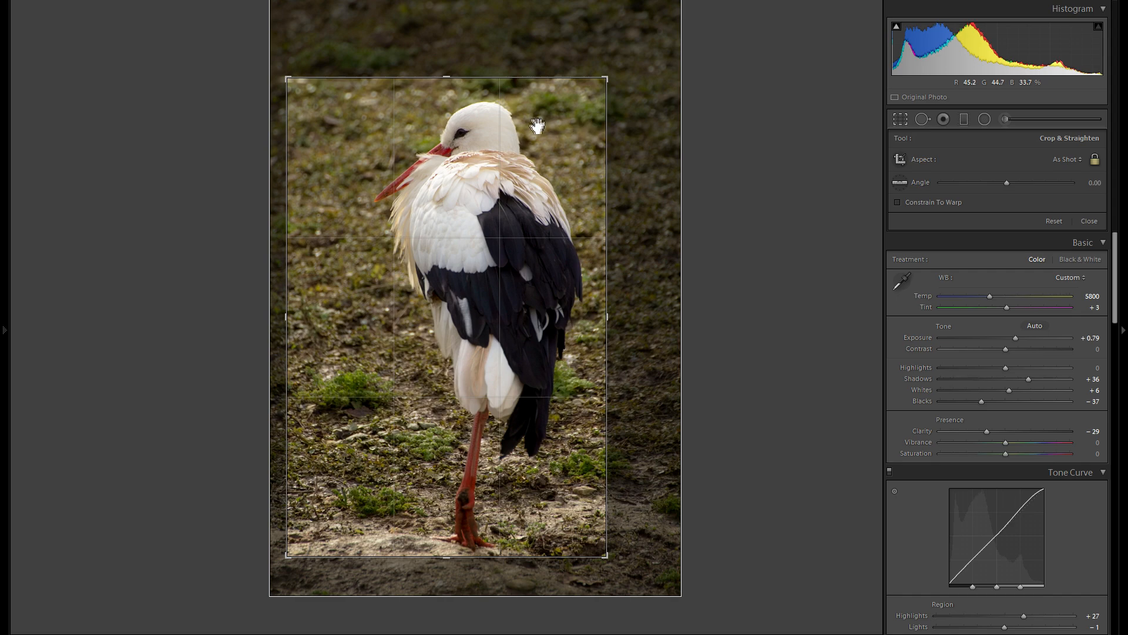
pyautogui.press('Return')
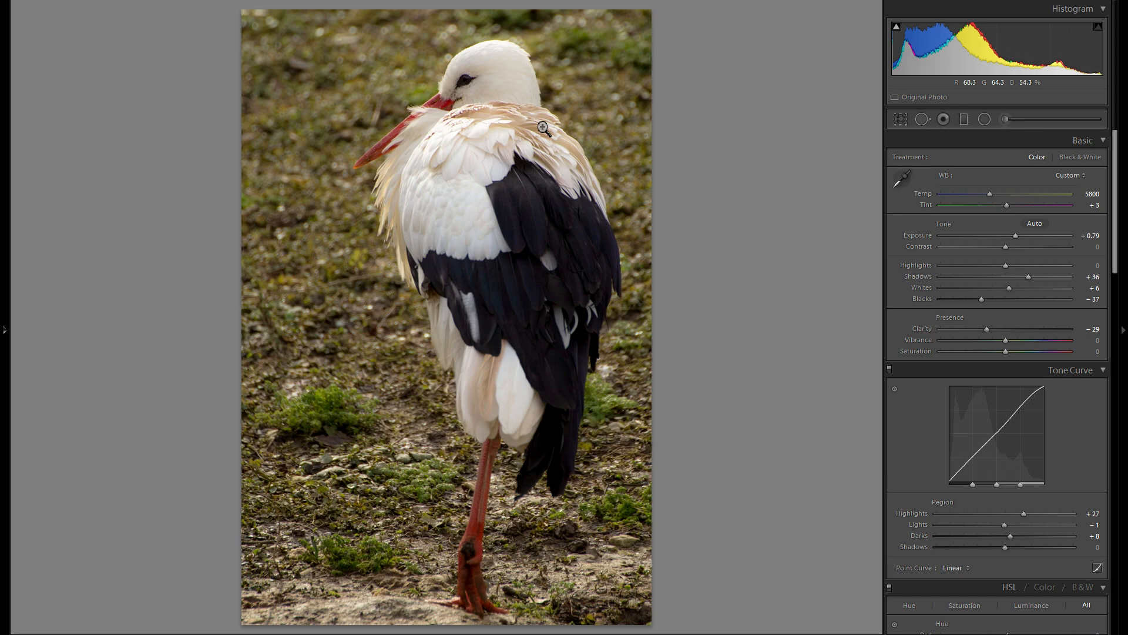
# - Try repositioning the photo inside the crop so the stork stands left of centre
pyautogui.press('r')
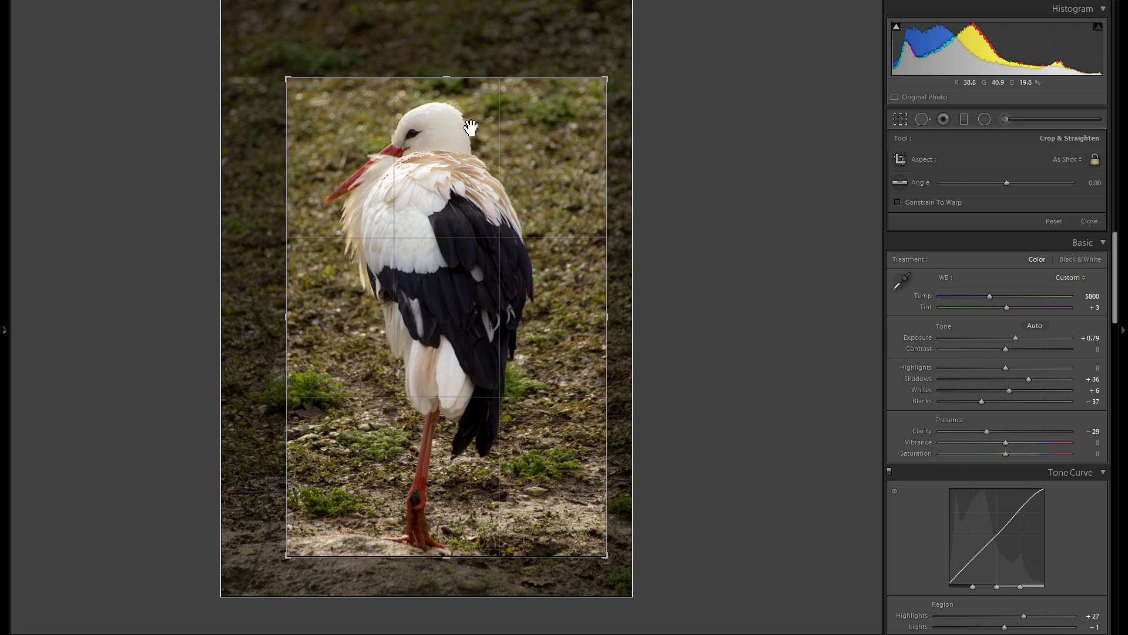
pyautogui.moveTo(356, 146); pyautogui.dragTo(337, 148)
pyautogui.press('Return')
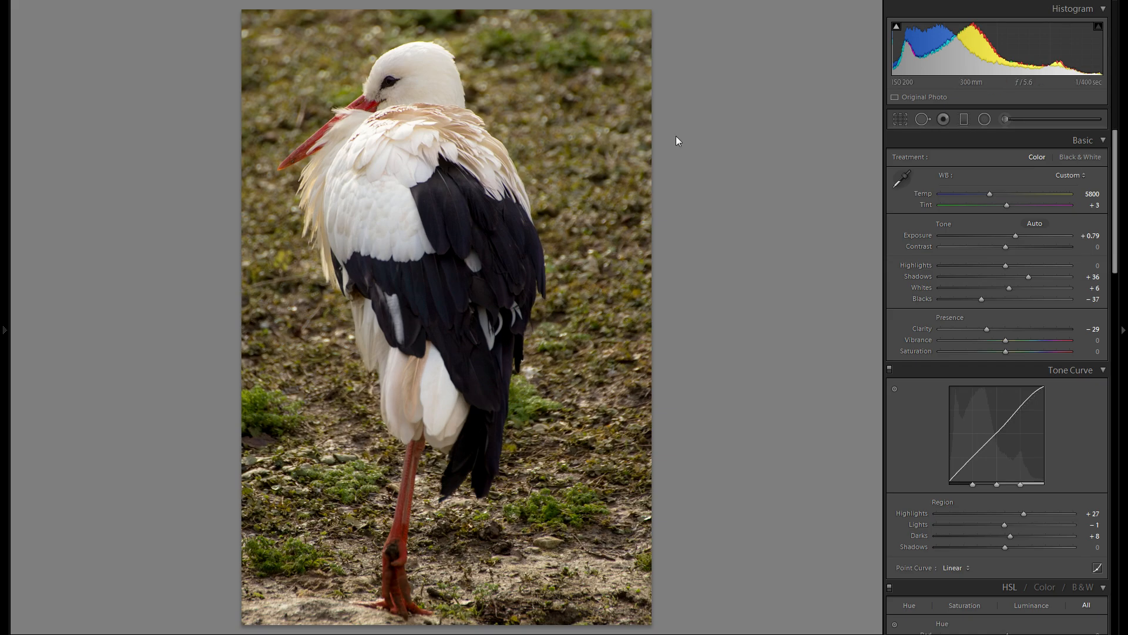
# - Reposition the photo inside the crop so the stork stands right of centre with space in front of its beak
pyautogui.click(902, 119)
pyautogui.moveTo(527, 189); pyautogui.dragTo(564, 192)
pyautogui.press('Return')
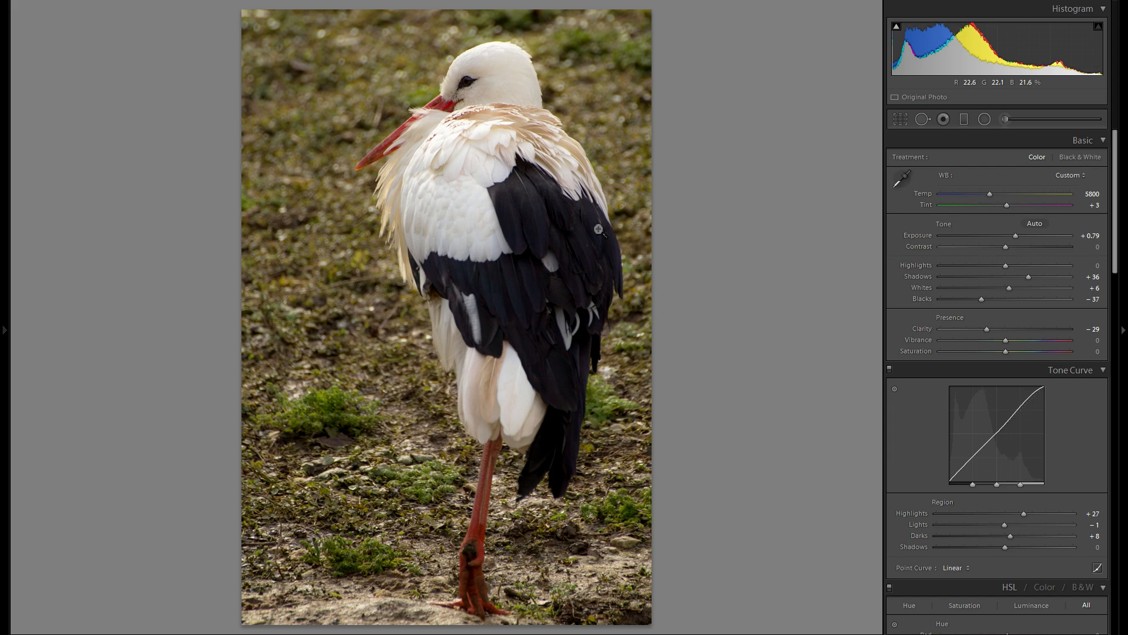
# - Preview the cropped photo in Black & White, and switch the treatment back to Color
pyautogui.click(1080, 158)
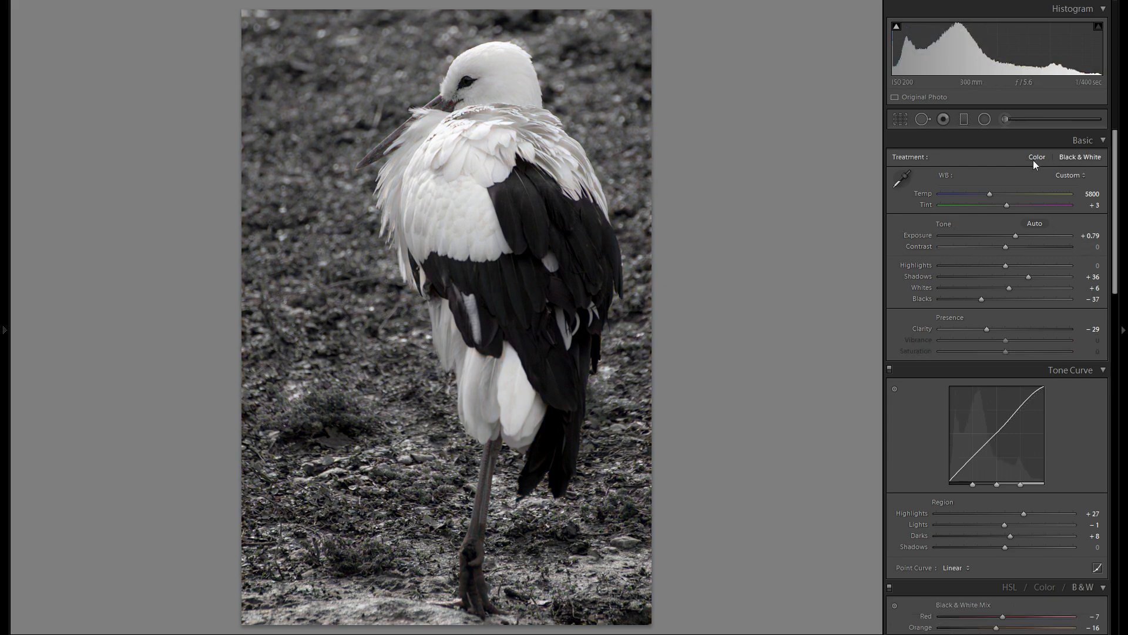
pyautogui.click(1032, 160)
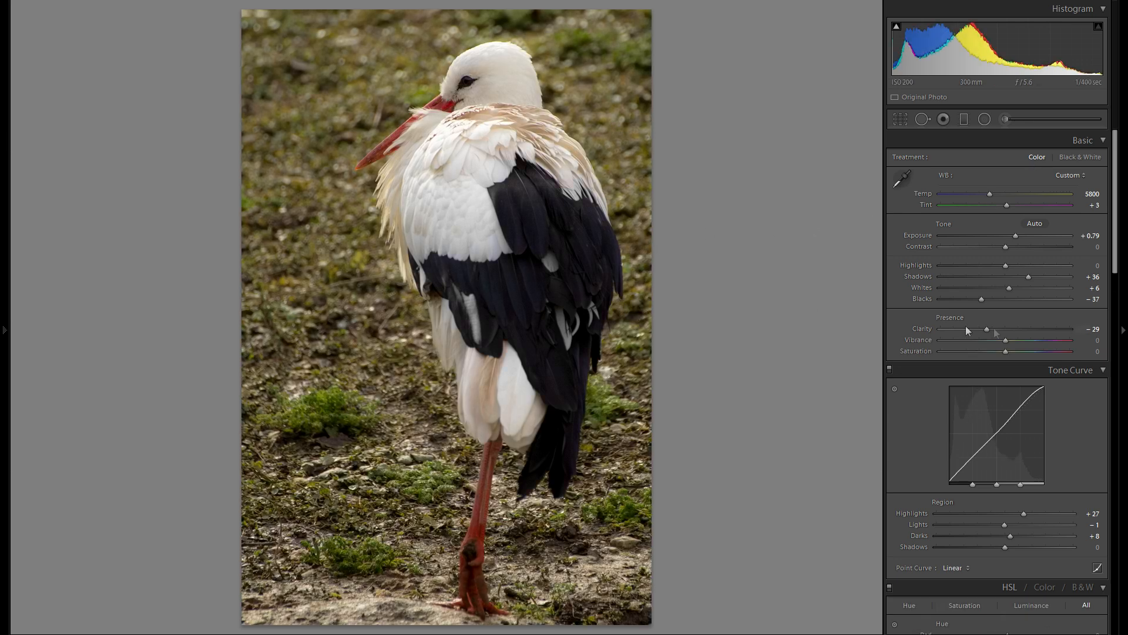
pyautogui.scroll(-5, 952, 293)
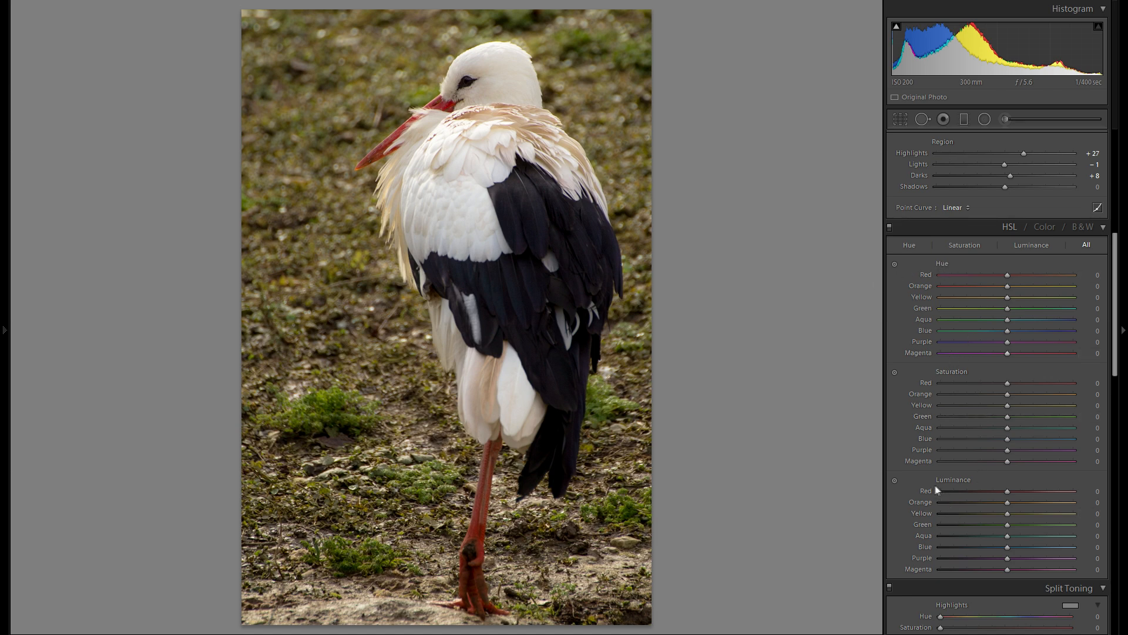
pyautogui.click(894, 264)
pyautogui.click(897, 267)
pyautogui.scroll(-3, 934, 311)
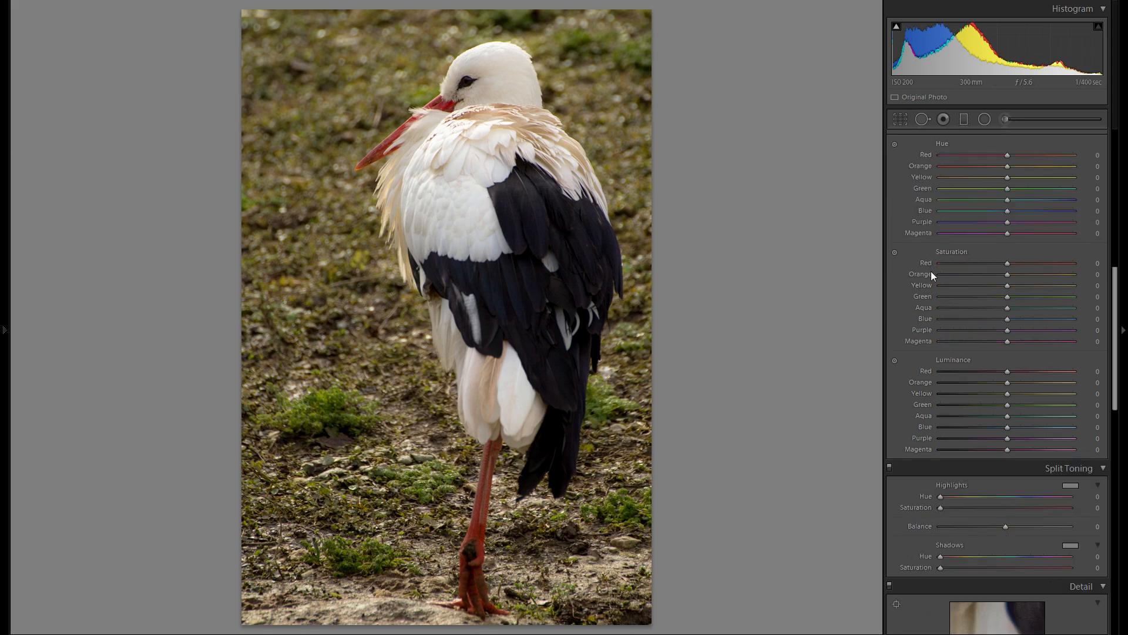
pyautogui.scroll(-6, 931, 271)
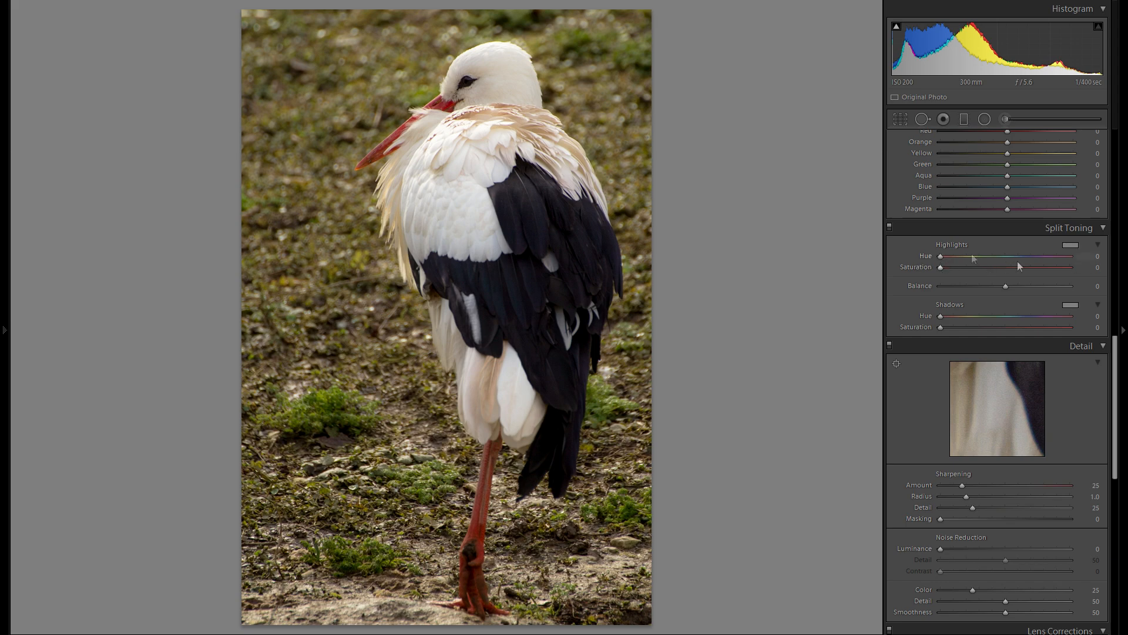
# - Try a warm split tone on the highlights with Hue 47 and Saturation 80, and end with Hue 240 and Saturation 0
pyautogui.scroll(10, 985, 274)
pyautogui.scroll(3, 952, 303)
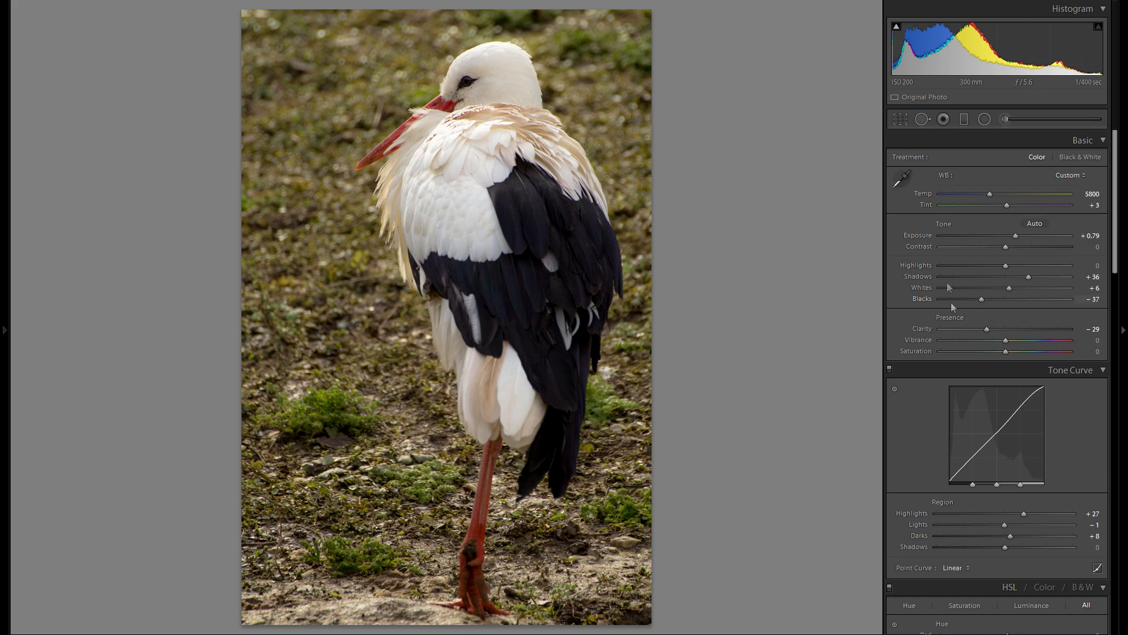
pyautogui.scroll(-18, 978, 305)
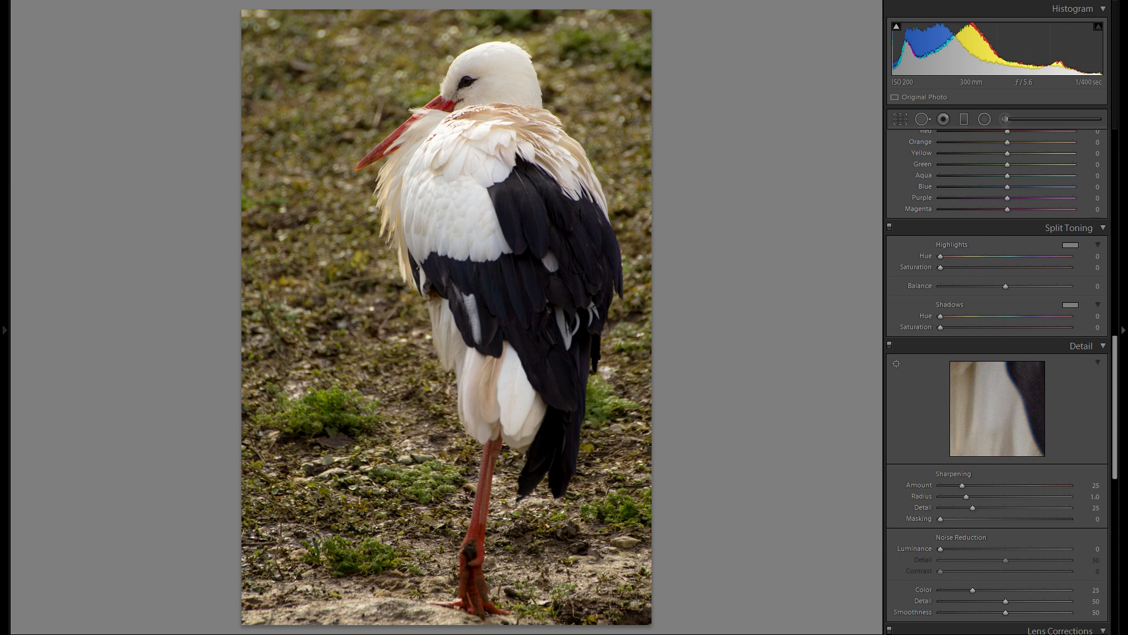
pyautogui.hotkey('ctrl', 'z')
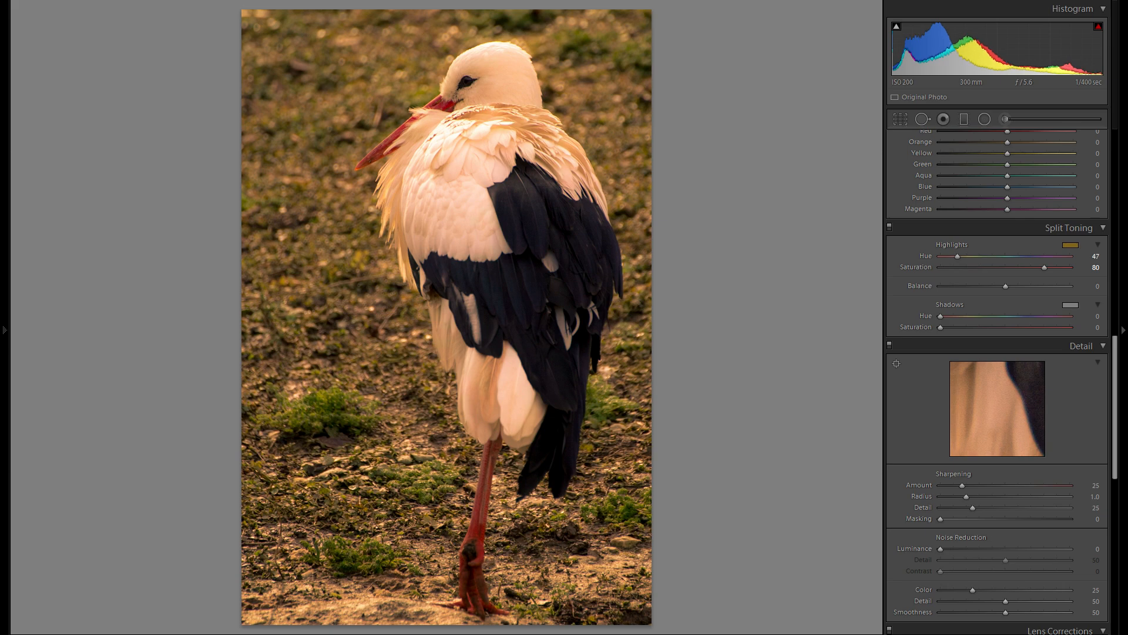
pyautogui.moveTo(1001, 257); pyautogui.dragTo(1021, 268)
pyautogui.moveTo(954, 256)
pyautogui.mouseDown()
pyautogui.moveTo(993, 267)
pyautogui.moveTo(942, 268)
pyautogui.moveTo(972, 256)
pyautogui.mouseUp()
pyautogui.moveTo(940, 267)
pyautogui.mouseDown()
pyautogui.moveTo(957, 267)
pyautogui.moveTo(940, 267)
pyautogui.mouseUp()
pyautogui.moveTo(972, 256); pyautogui.dragTo(957, 256)
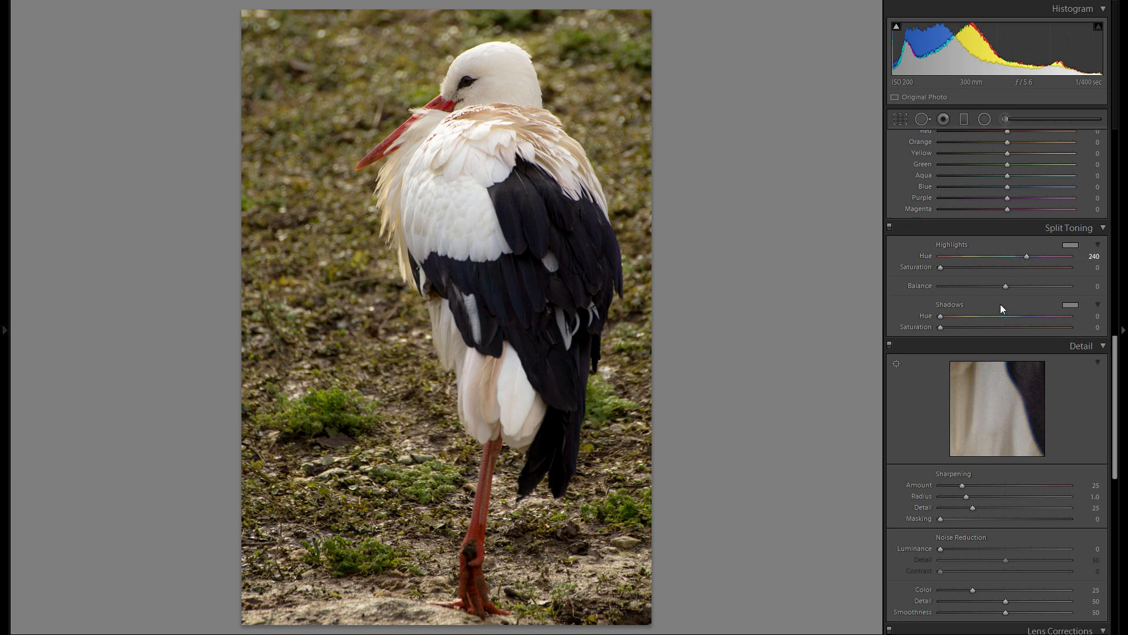
# - Try the maximum sharpening Amount of 150 on the stork's feathers, and settle on an Amount of 68
pyautogui.scroll(-3, 1000, 305)
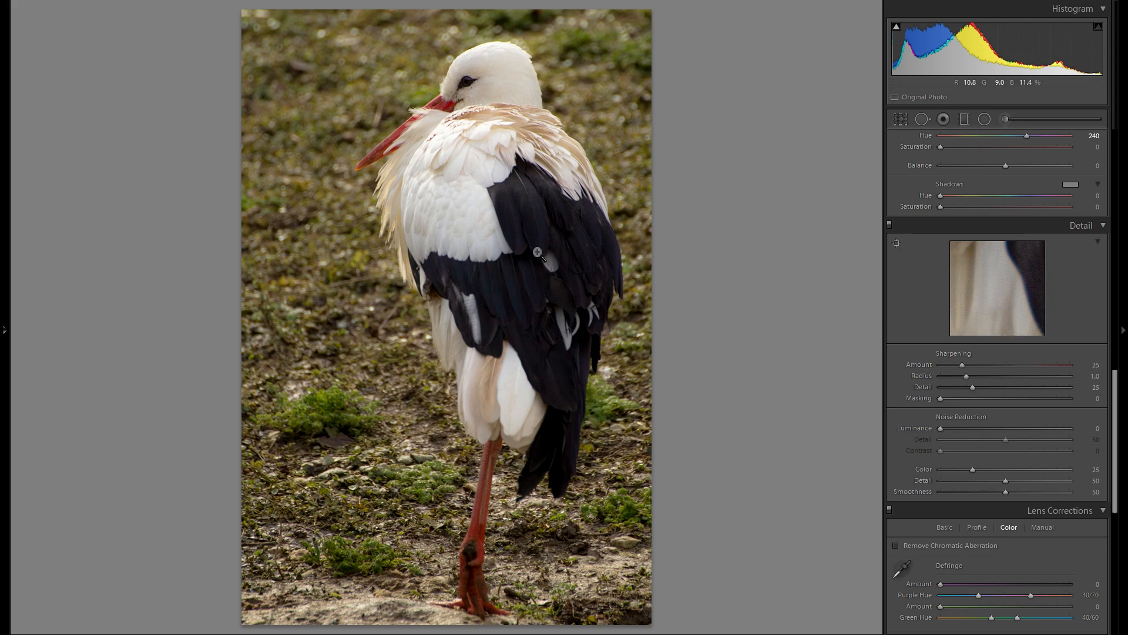
pyautogui.click(448, 182)
pyautogui.moveTo(582, 265); pyautogui.dragTo(604, 383)
pyautogui.moveTo(584, 305); pyautogui.dragTo(538, 287)
pyautogui.moveTo(554, 368); pyautogui.dragTo(558, 291)
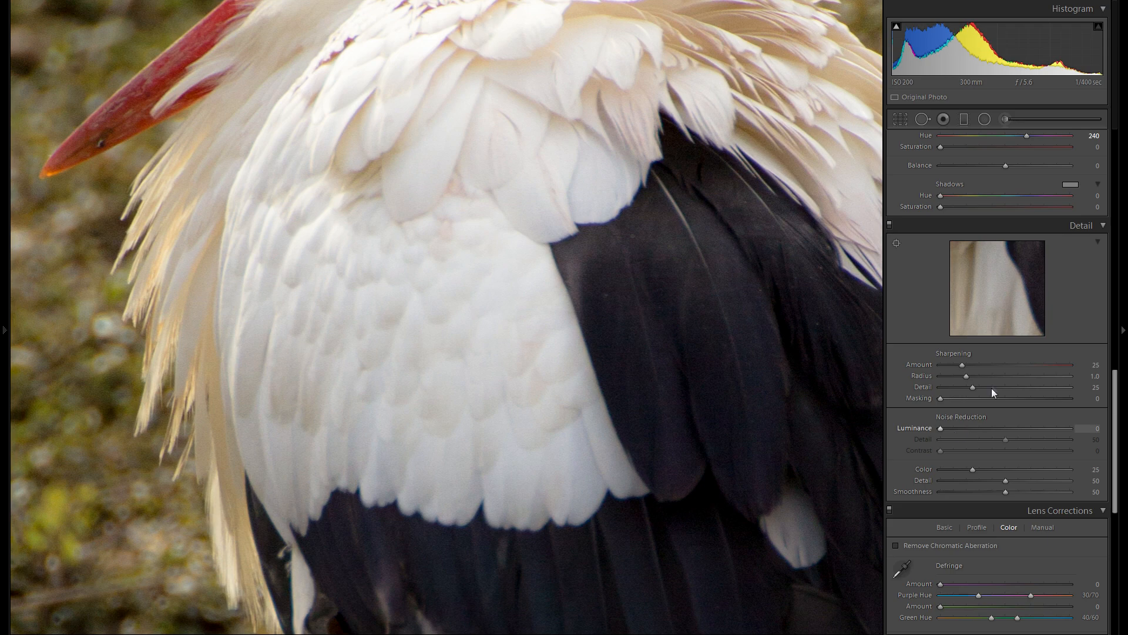
pyautogui.click(1010, 367)
pyautogui.moveTo(1004, 369); pyautogui.dragTo(1012, 368)
pyautogui.moveTo(581, 241); pyautogui.dragTo(617, 353)
pyautogui.moveTo(1026, 365); pyautogui.dragTo(1072, 365)
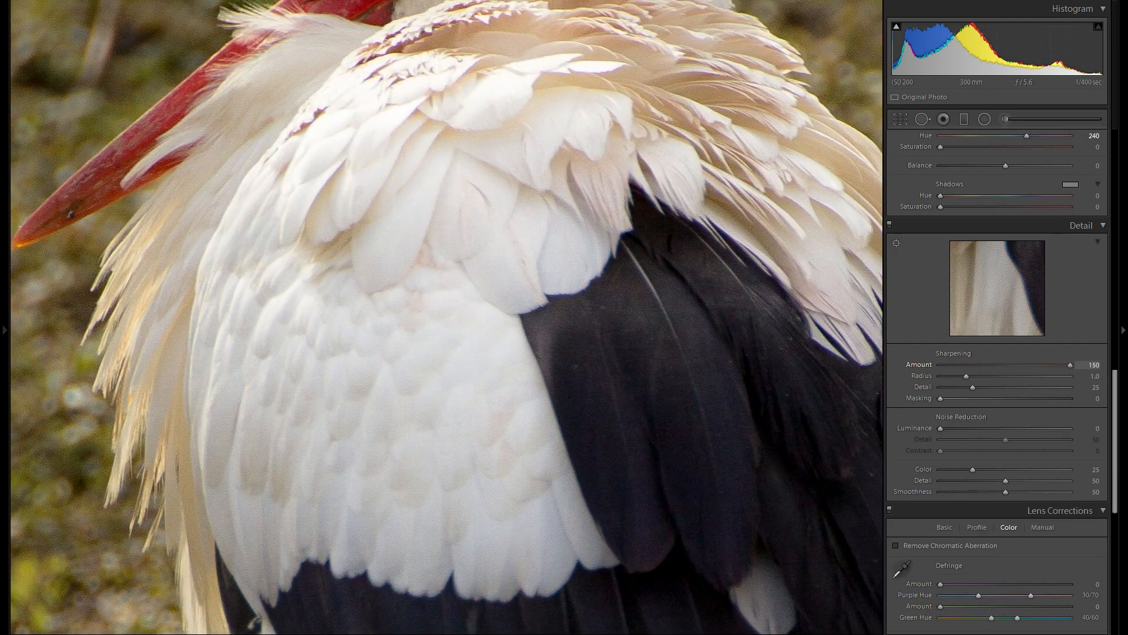
pyautogui.click(979, 365)
pyautogui.click(482, 303)
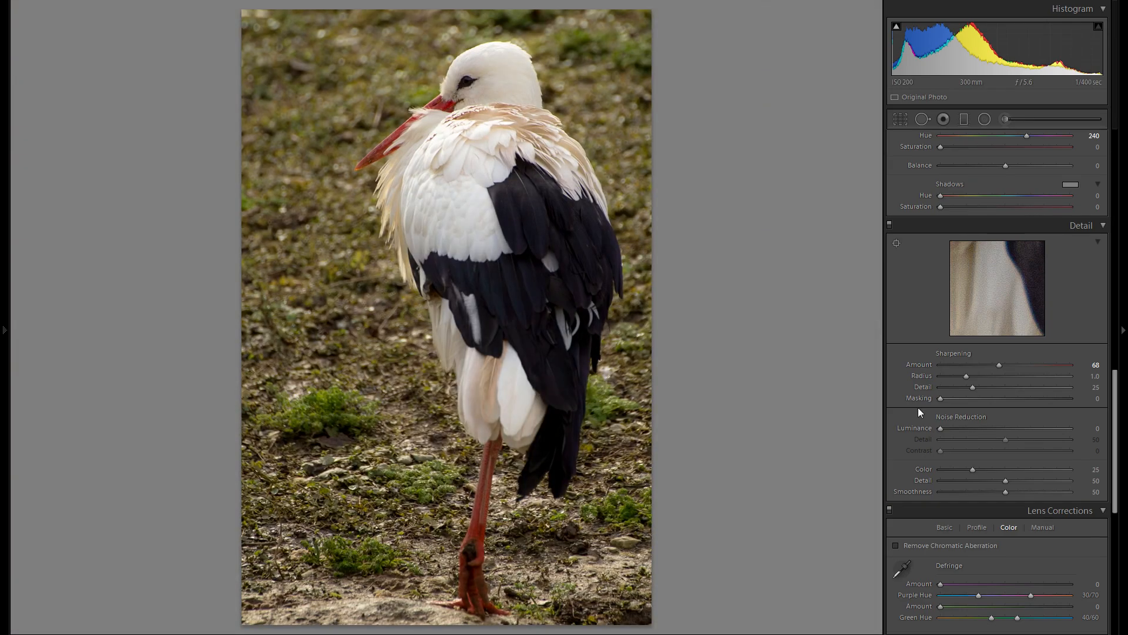
# - Set the sharpening Masking to 82 and check the effect on the dark wing feathers
pyautogui.press('alt')
pyautogui.moveTo(947, 402); pyautogui.dragTo(1048, 407)
pyautogui.click(524, 305)
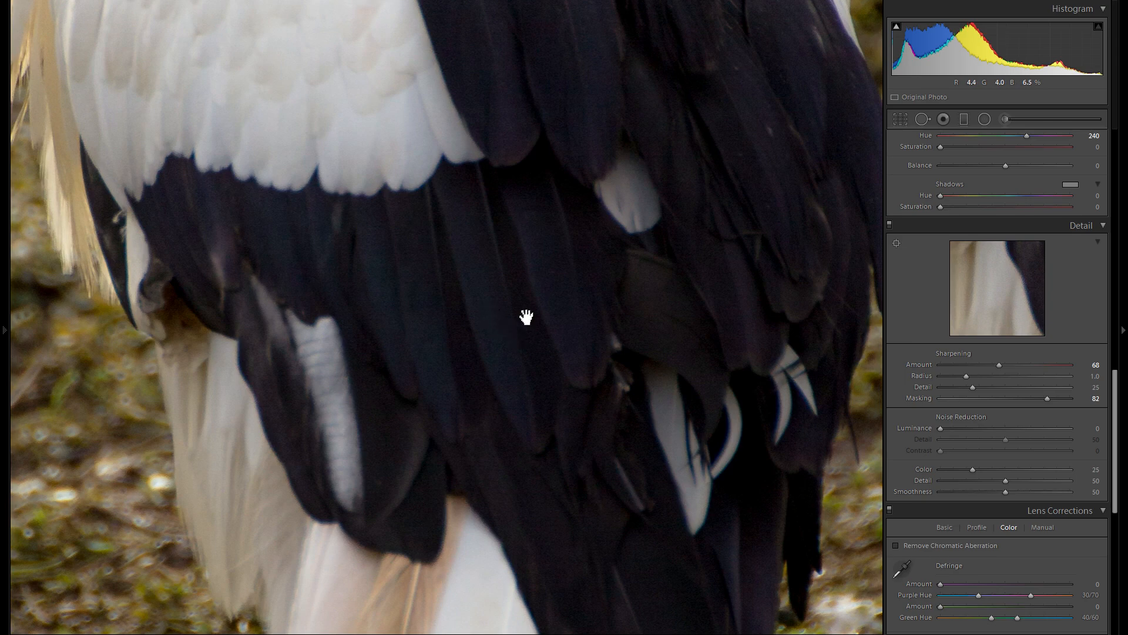
pyautogui.moveTo(526, 317); pyautogui.dragTo(542, 350)
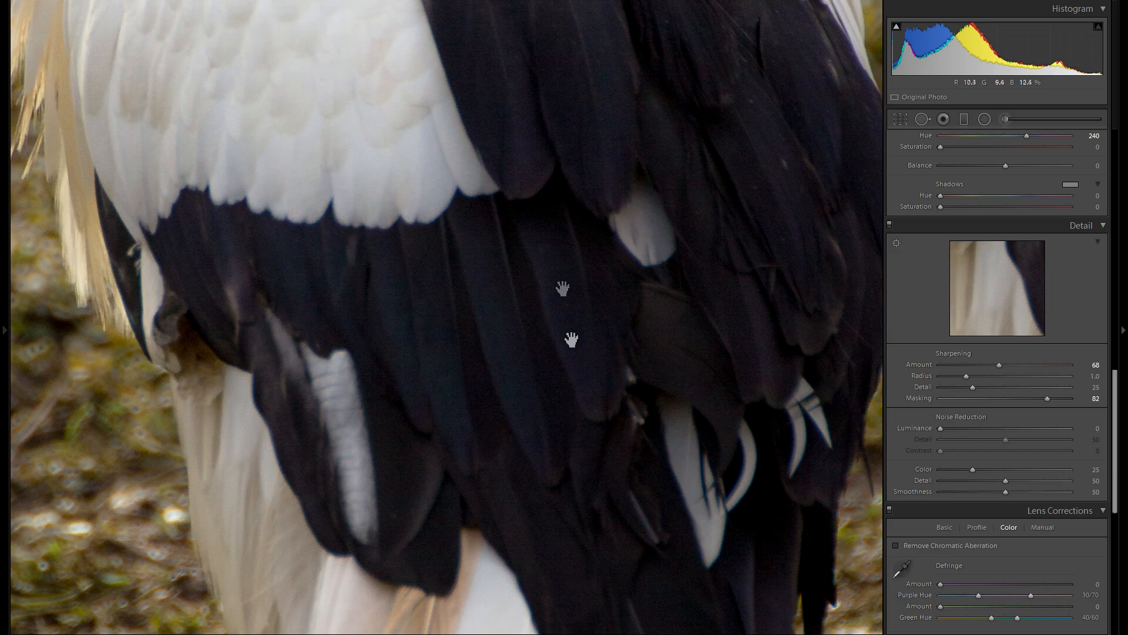
pyautogui.click(569, 311)
# - Lower the sharpening Masking to 74 using the edge mask preview, and reduce it further to 69 after checking the feathers
pyautogui.moveTo(1056, 403); pyautogui.dragTo(1036, 398)
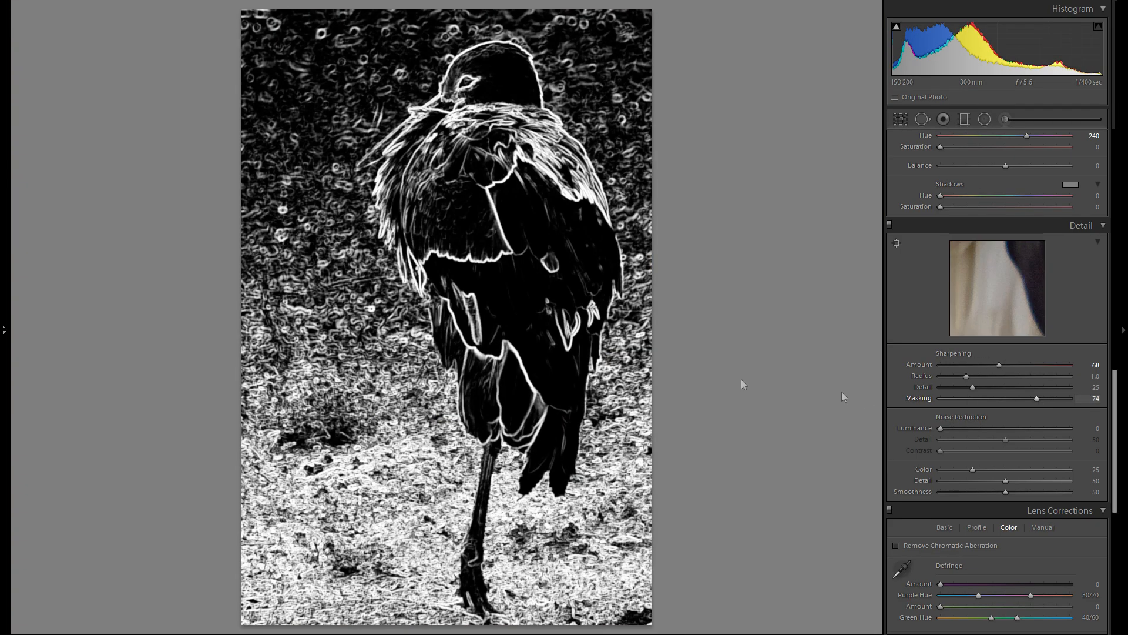
pyautogui.click(511, 259)
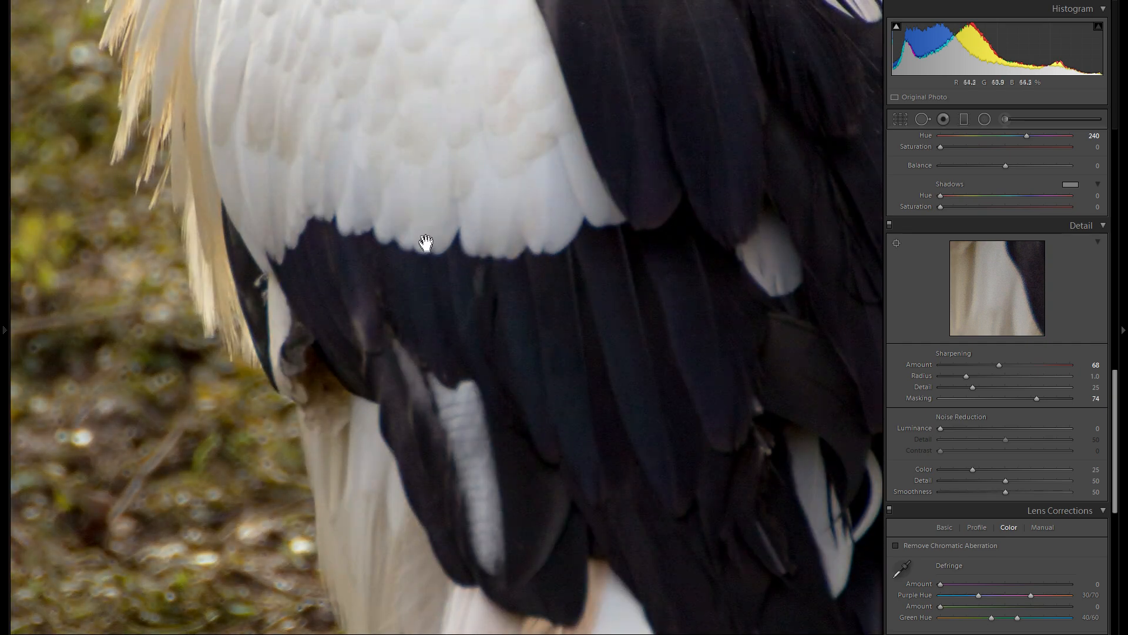
pyautogui.click(514, 258)
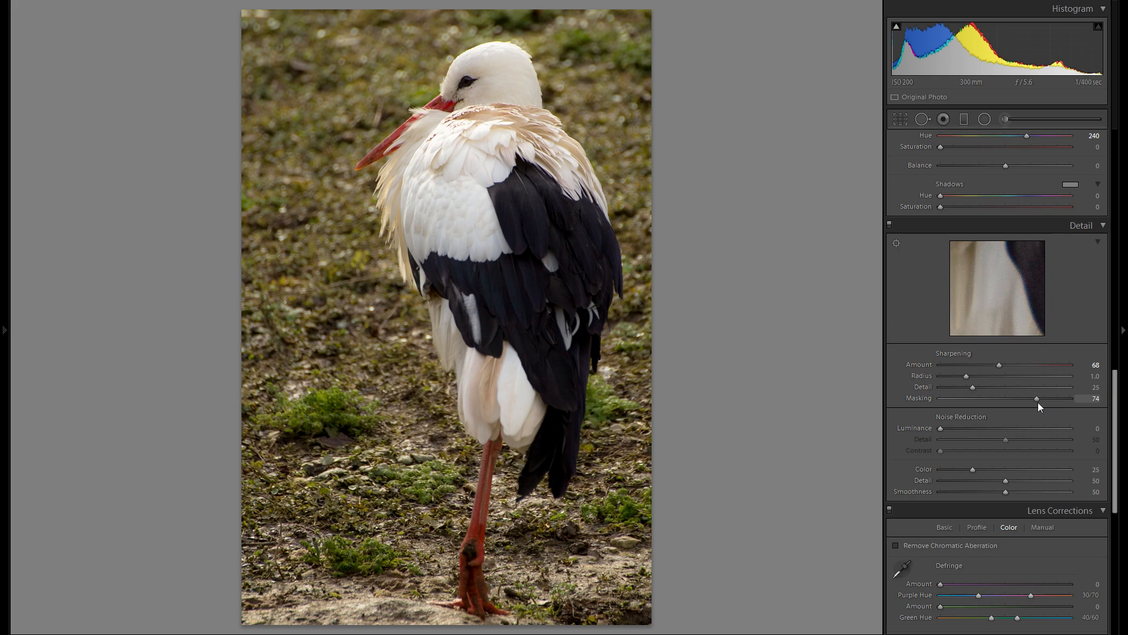
pyautogui.moveTo(1037, 399); pyautogui.dragTo(1031, 398)
pyautogui.click(445, 194)
pyautogui.moveTo(678, 327); pyautogui.dragTo(494, 376)
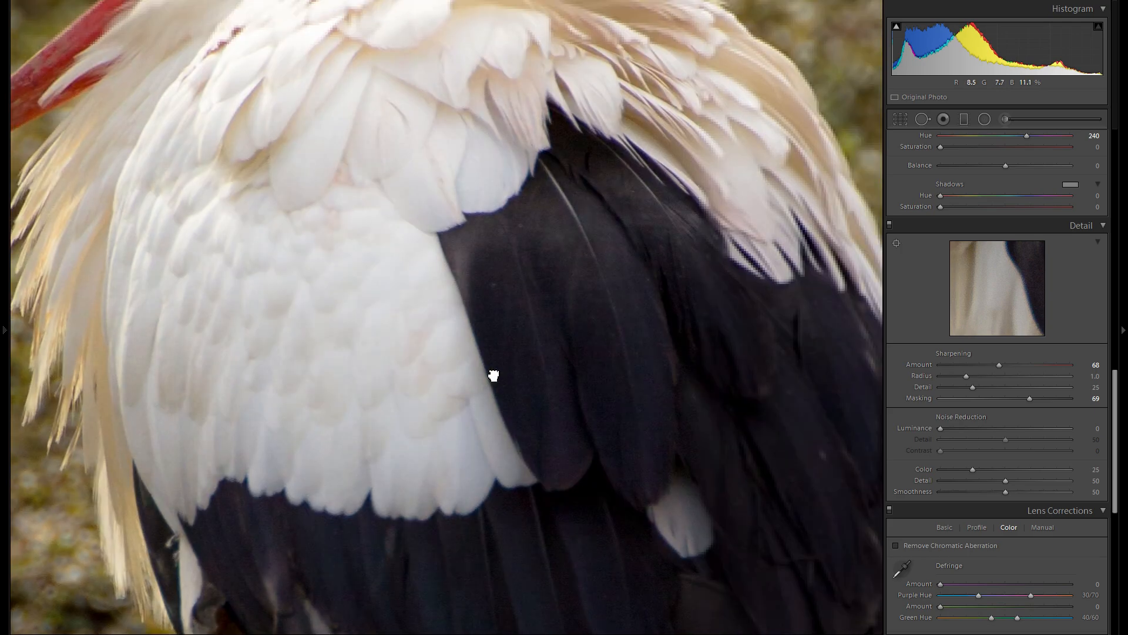
# - Set the Luminance noise reduction to 10 and compare the feathers with the whole photo
pyautogui.moveTo(564, 302); pyautogui.dragTo(567, 352)
pyautogui.click(959, 429)
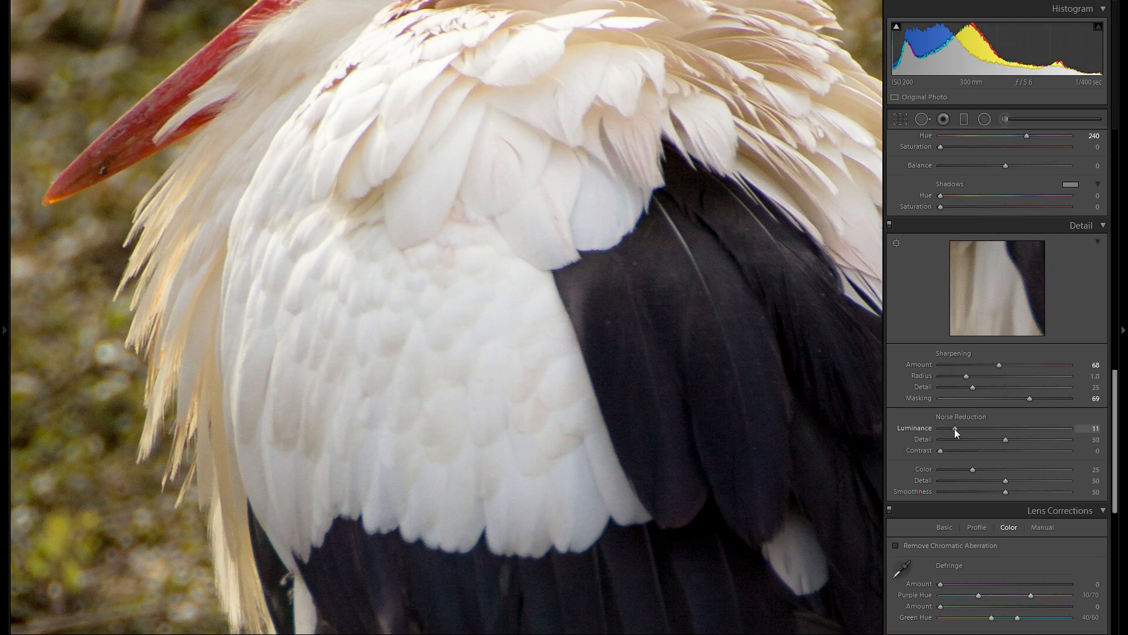
pyautogui.click(574, 321)
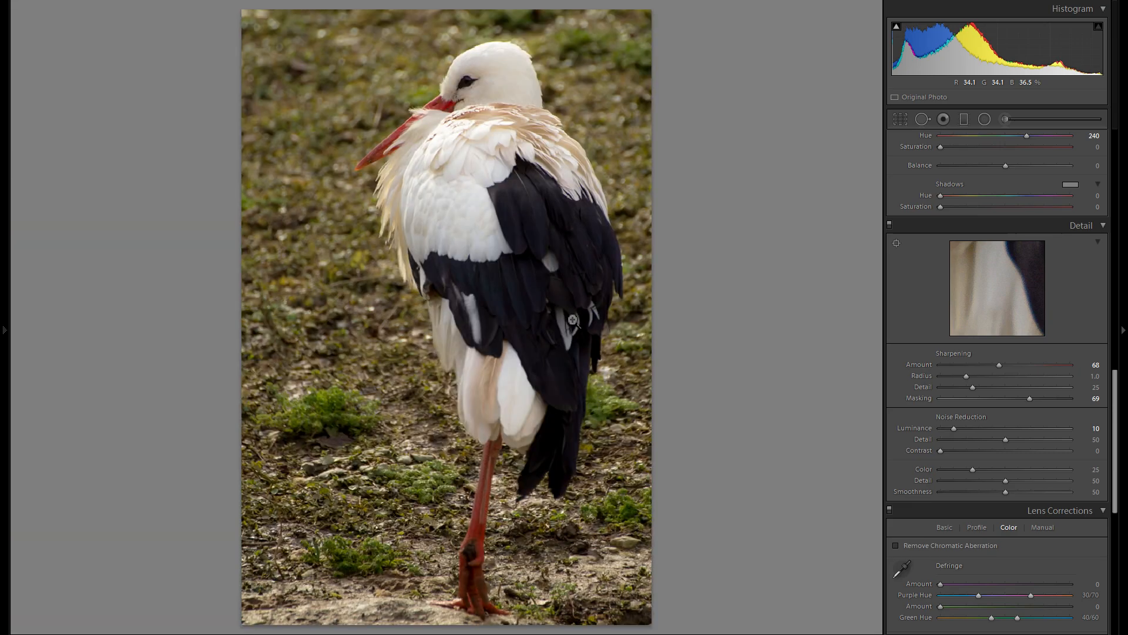
# - Try and reset the Color noise reduction while checking the dark feathers, and set it to 82
pyautogui.click(529, 284)
pyautogui.moveTo(576, 365); pyautogui.dragTo(647, 283)
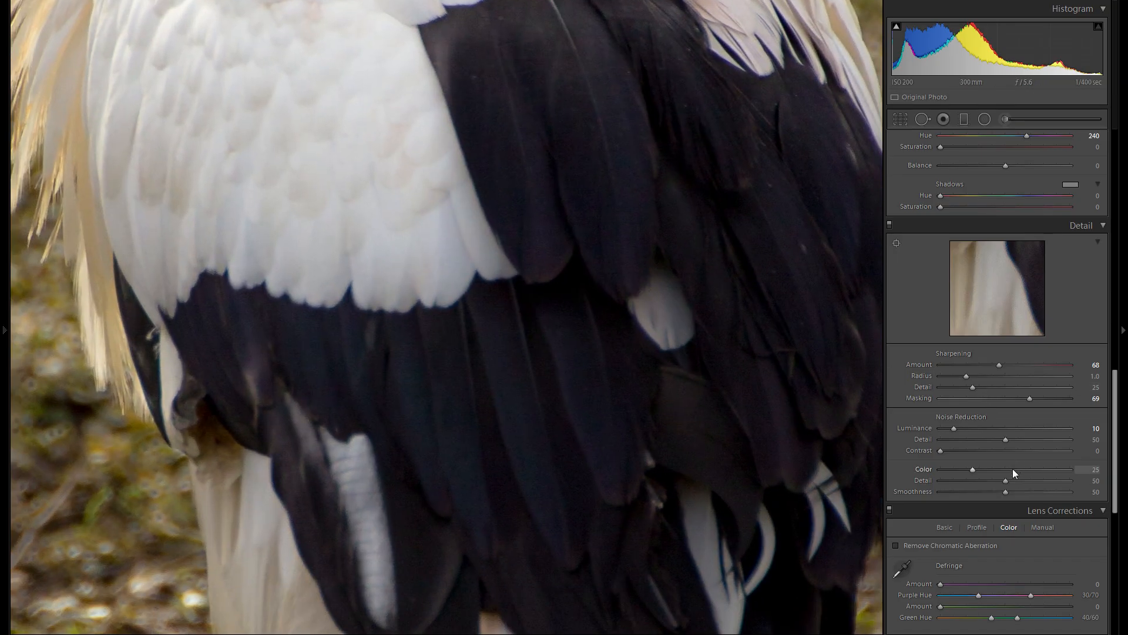
pyautogui.moveTo(547, 410); pyautogui.dragTo(625, 346)
pyautogui.moveTo(551, 353); pyautogui.dragTo(493, 329)
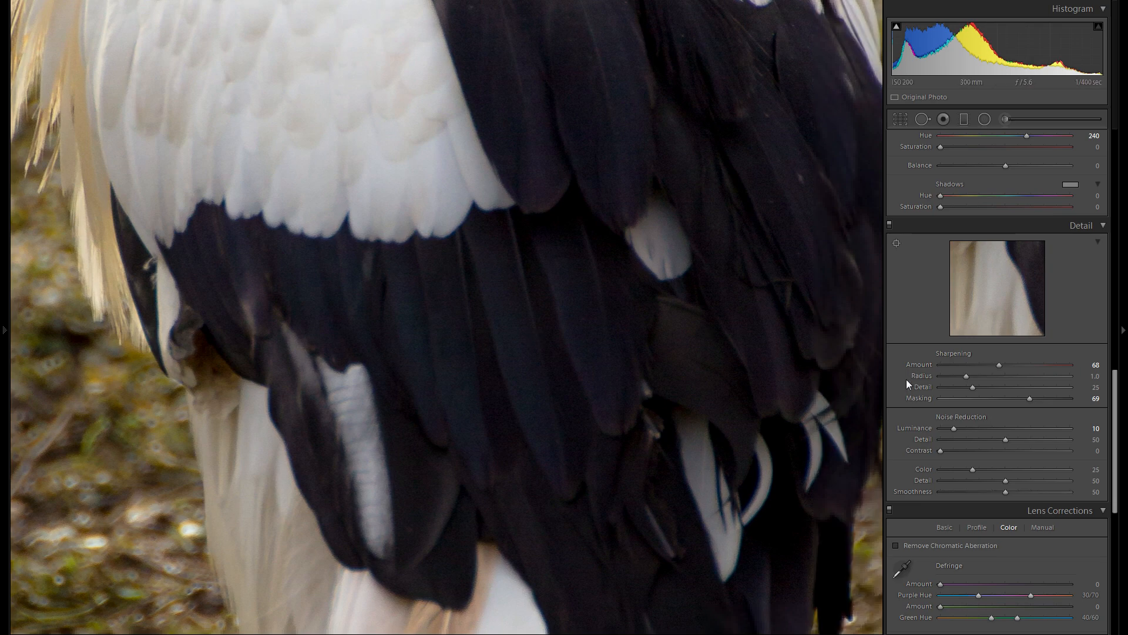
pyautogui.moveTo(1037, 470); pyautogui.dragTo(1020, 471)
pyautogui.moveTo(547, 368); pyautogui.dragTo(537, 363)
pyautogui.doubleClick(921, 469)
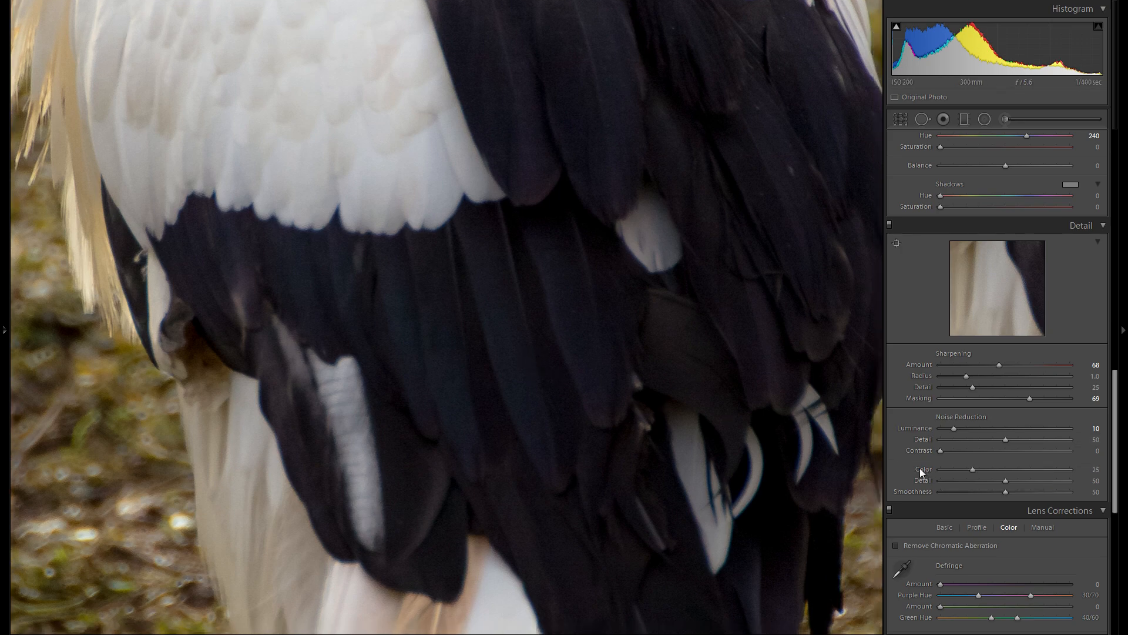
pyautogui.moveTo(668, 431); pyautogui.dragTo(663, 452)
pyautogui.moveTo(973, 469); pyautogui.dragTo(1046, 469)
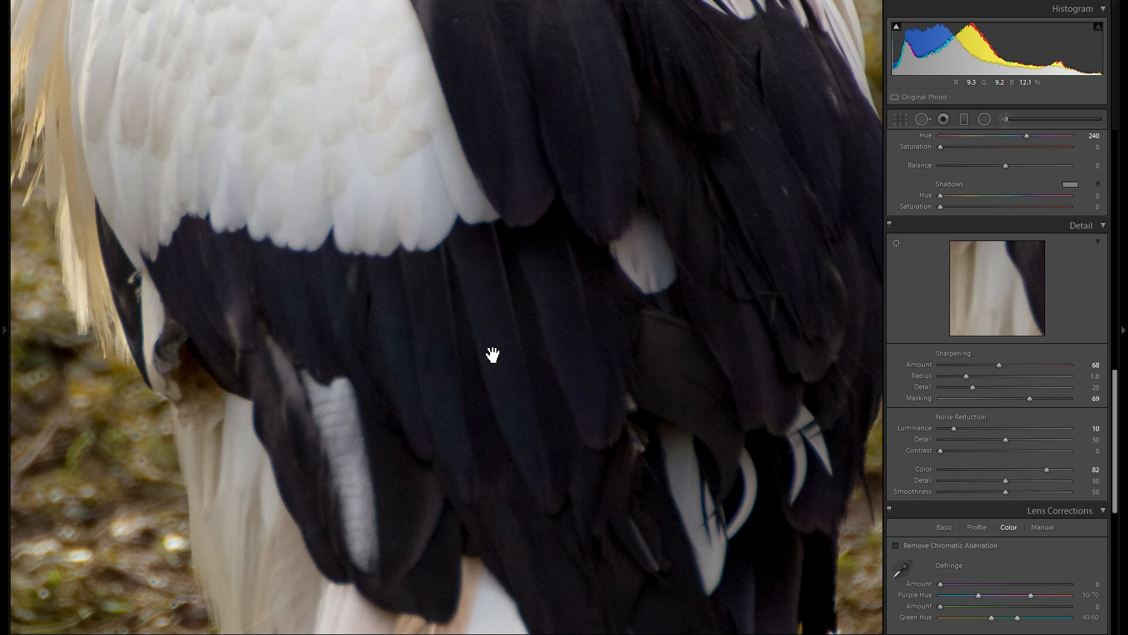
pyautogui.click(450, 329)
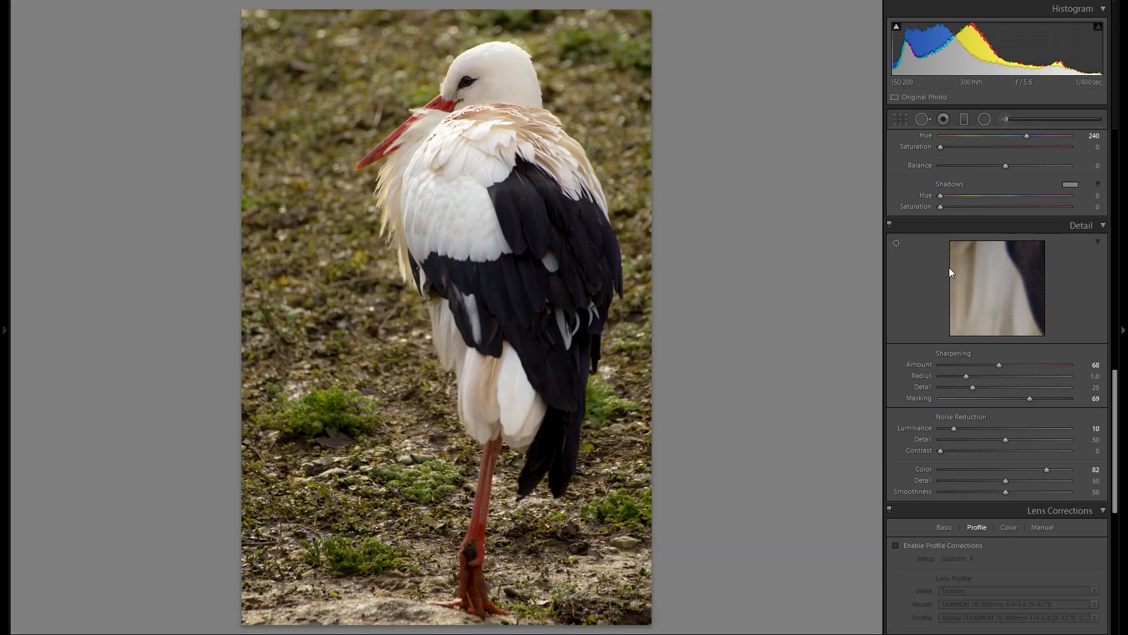
# - Enable the lens profile corrections and turn on Remove Chromatic Aberration
pyautogui.scroll(-2, 958, 288)
pyautogui.scroll(-2, 962, 340)
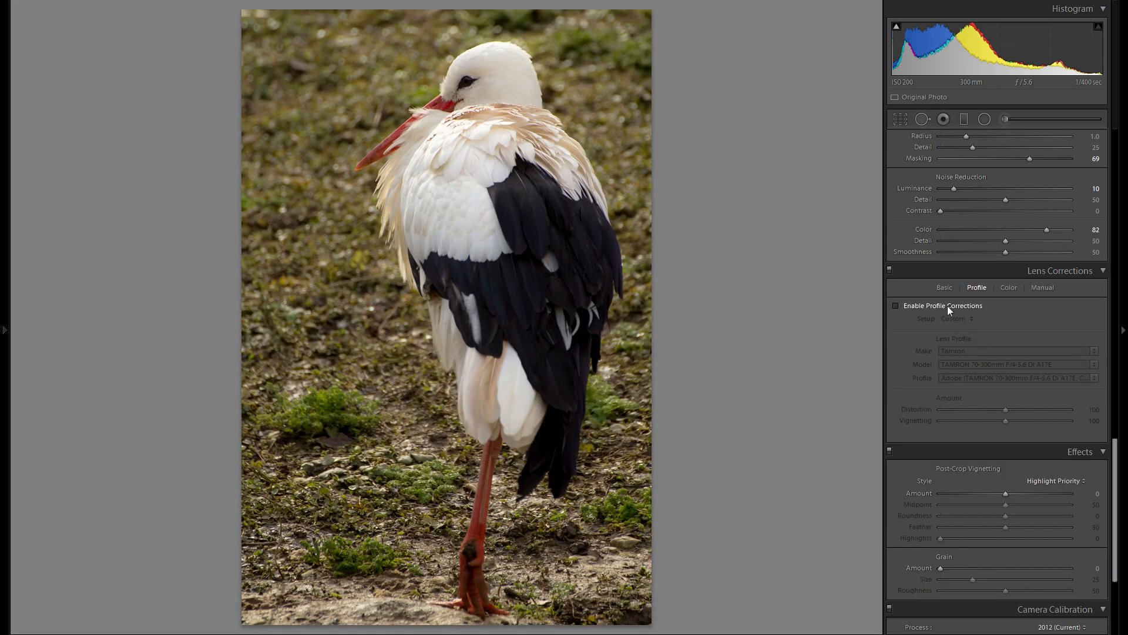
pyautogui.click(947, 305)
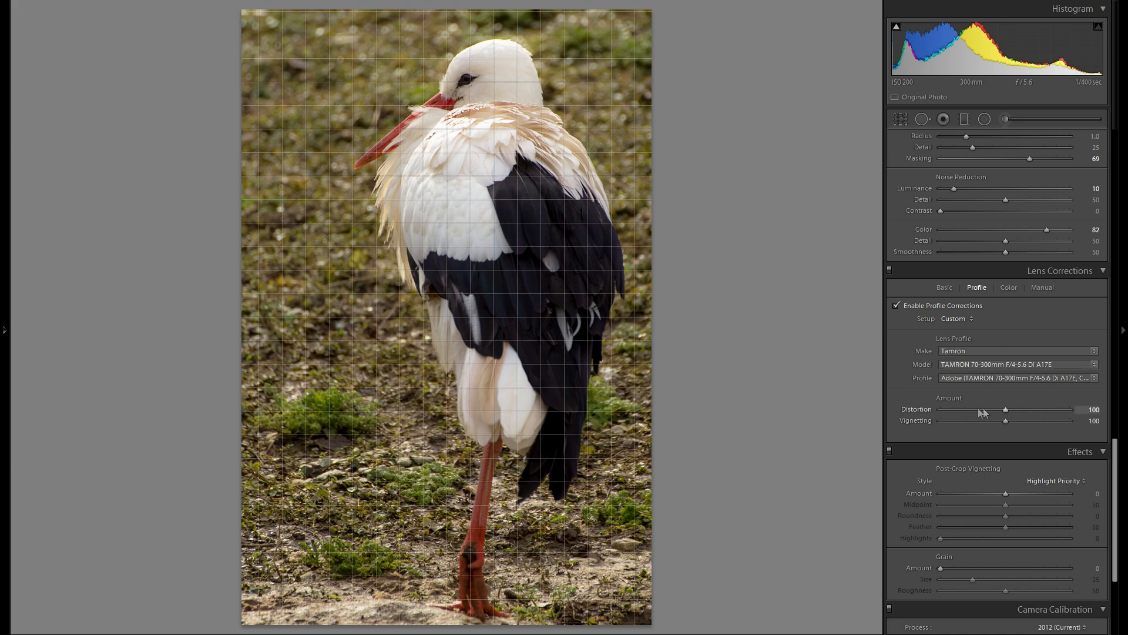
pyautogui.click(1008, 287)
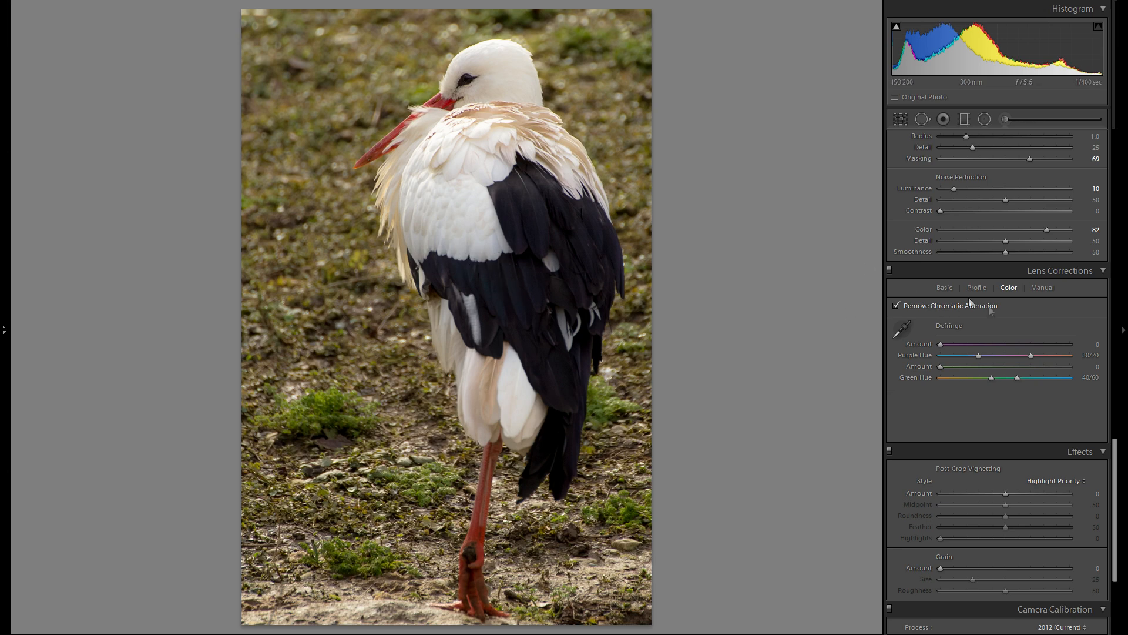
# - Compare the photo with and without post-crop vignetting, and leave the vignette Amount at -16
pyautogui.scroll(-3, 979, 284)
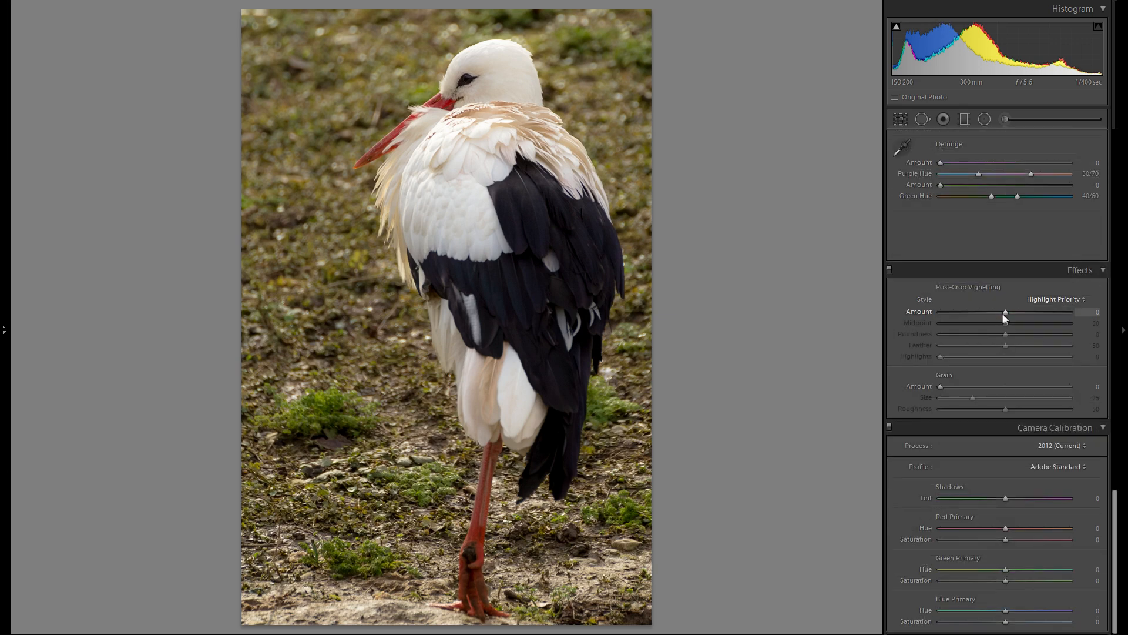
pyautogui.moveTo(1005, 312)
pyautogui.mouseDown()
pyautogui.moveTo(986, 312)
pyautogui.moveTo(997, 314)
pyautogui.mouseUp()
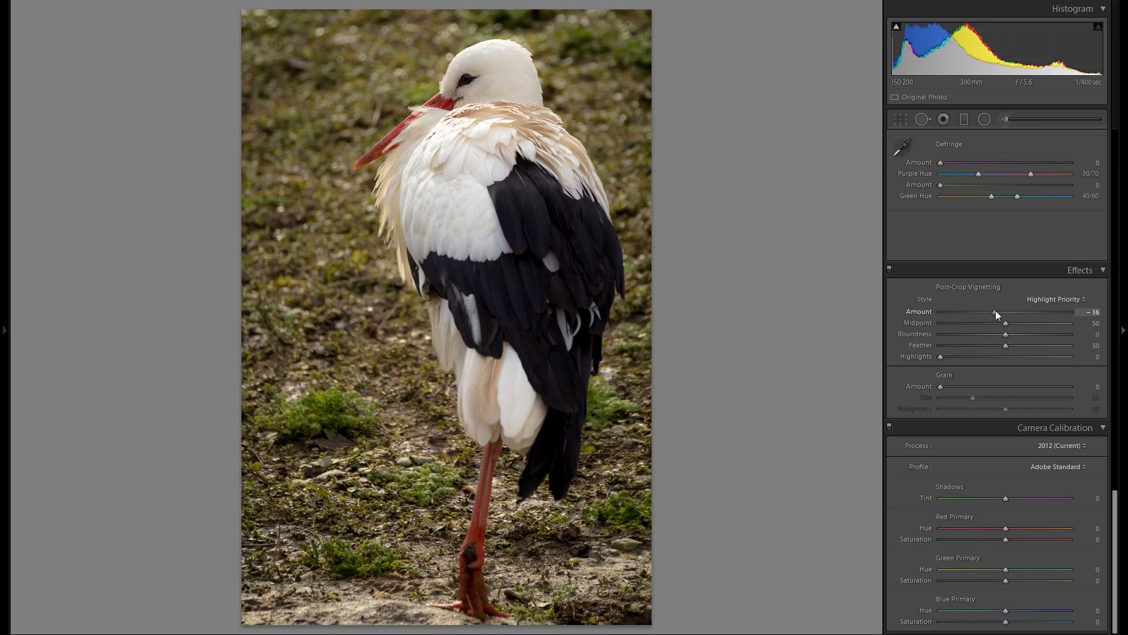
pyautogui.doubleClick(921, 312)
pyautogui.moveTo(1006, 312); pyautogui.dragTo(996, 312)
pyautogui.doubleClick(915, 312)
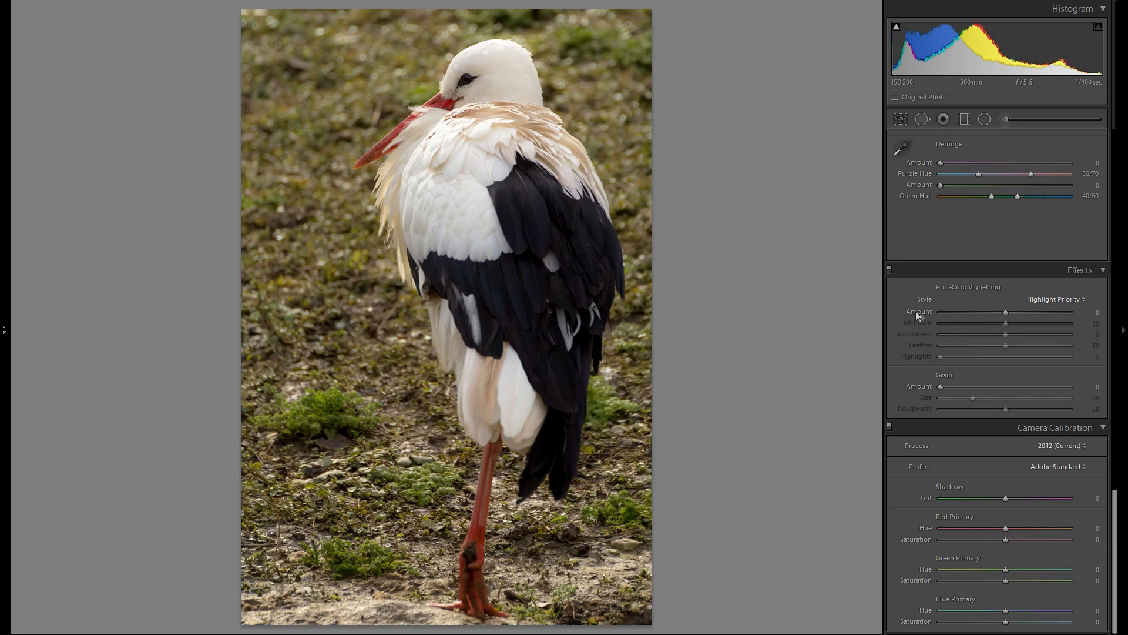
pyautogui.moveTo(1006, 312); pyautogui.dragTo(995, 316)
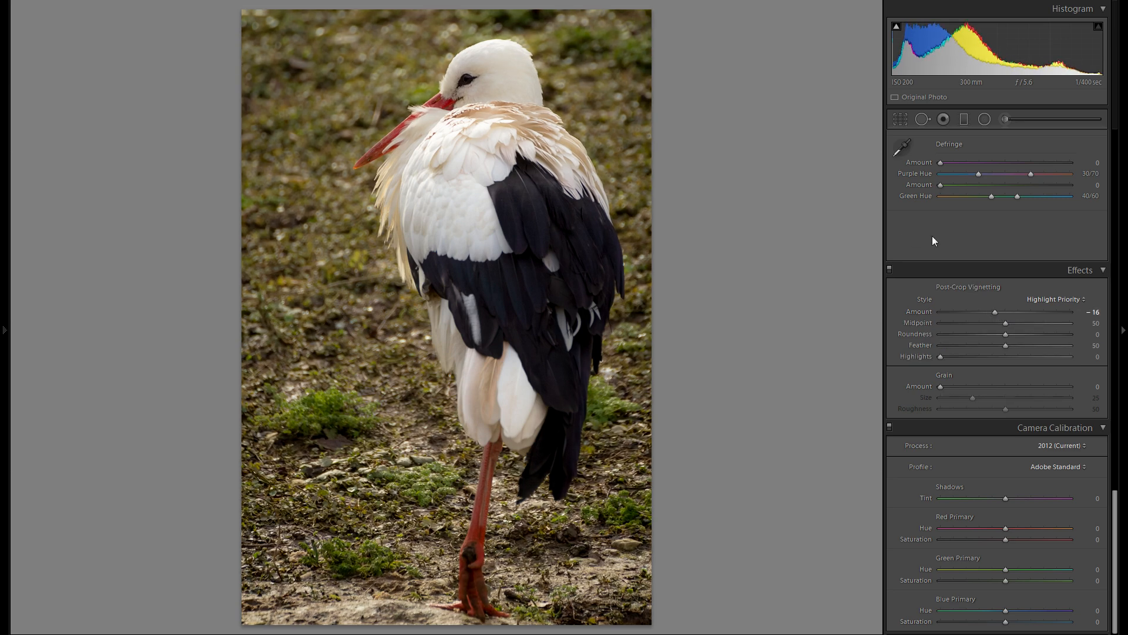
# - Preview the Camera Faithful, Landscape, Neutral, Portrait and Standard calibration profiles, and return to Adobe Standard
pyautogui.click(1056, 465)
pyautogui.click(1022, 494)
pyautogui.click(1057, 465)
pyautogui.click(1054, 508)
pyautogui.click(1058, 467)
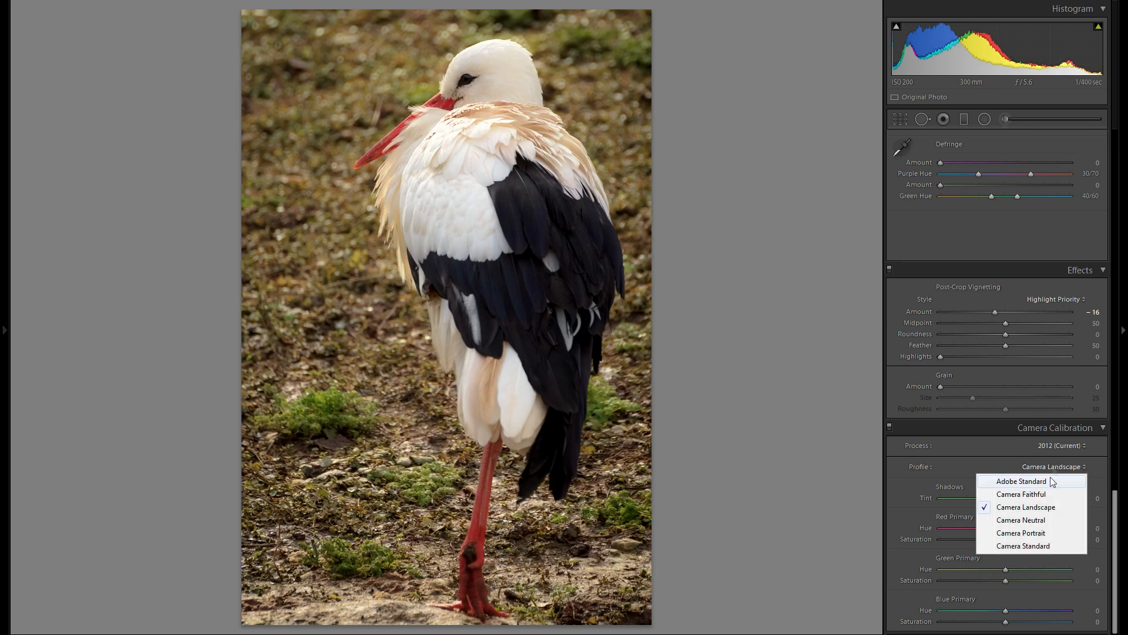
pyautogui.click(1045, 521)
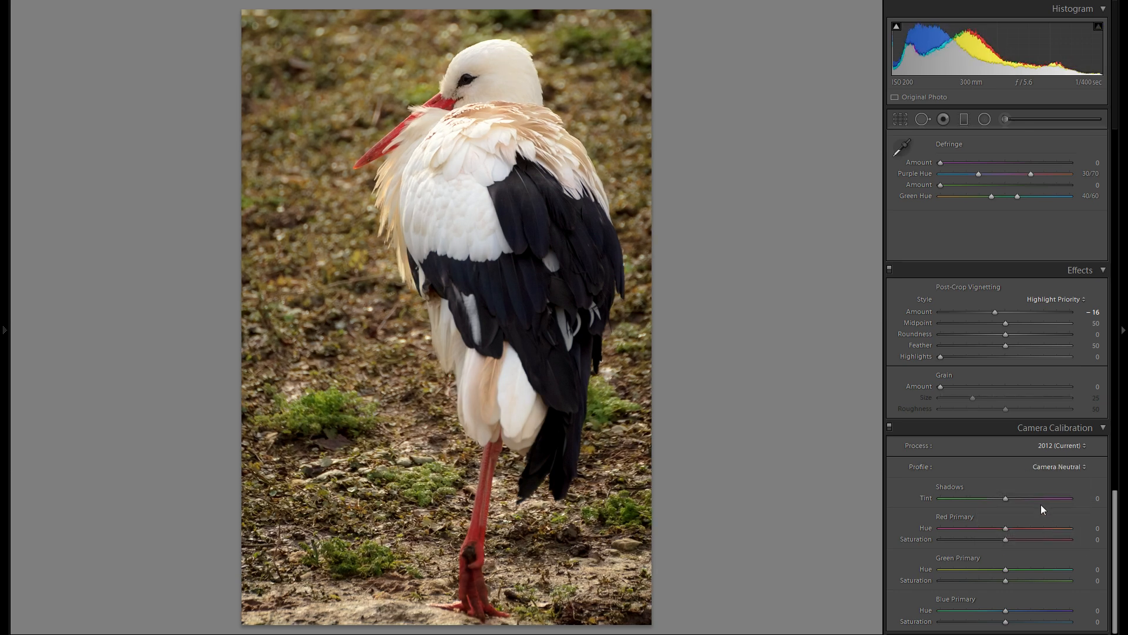
pyautogui.click(1068, 469)
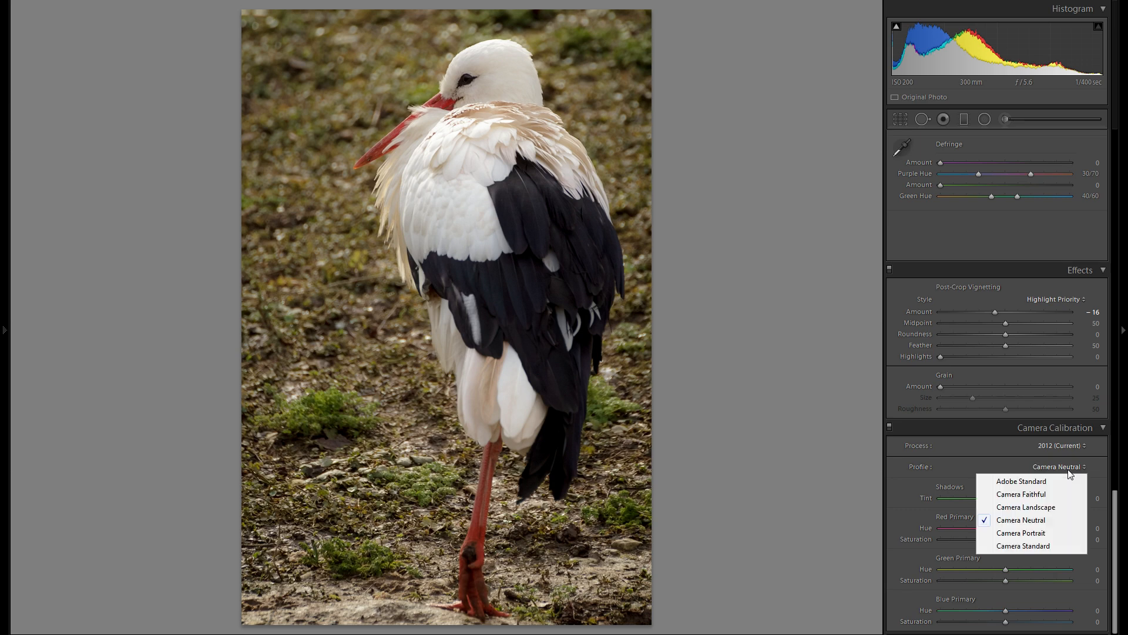
pyautogui.click(1052, 534)
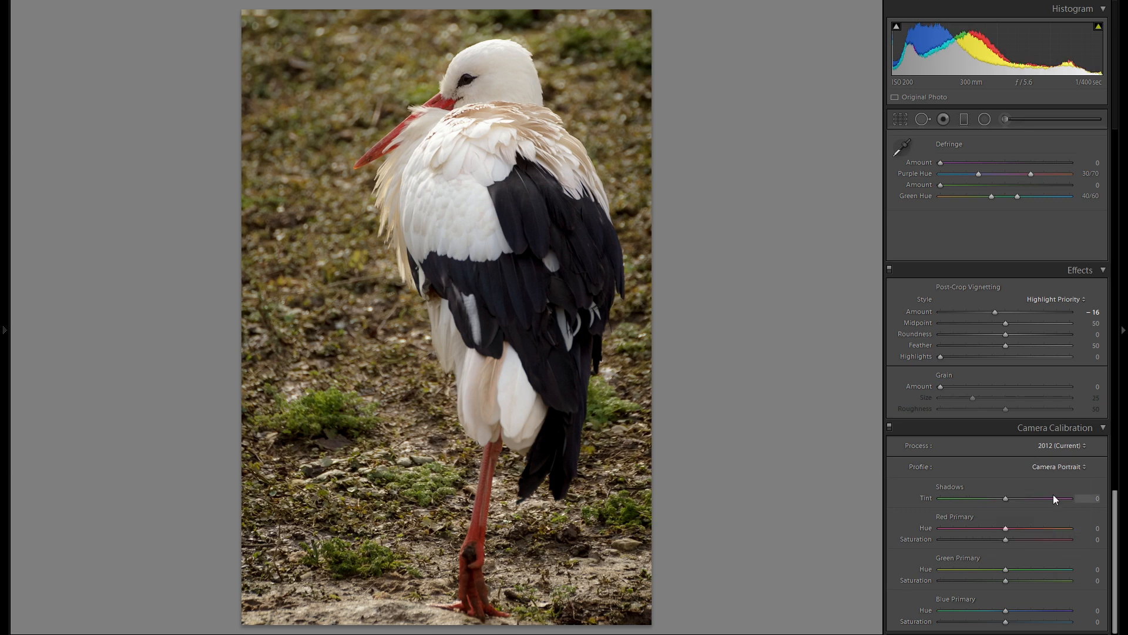
pyautogui.click(1055, 467)
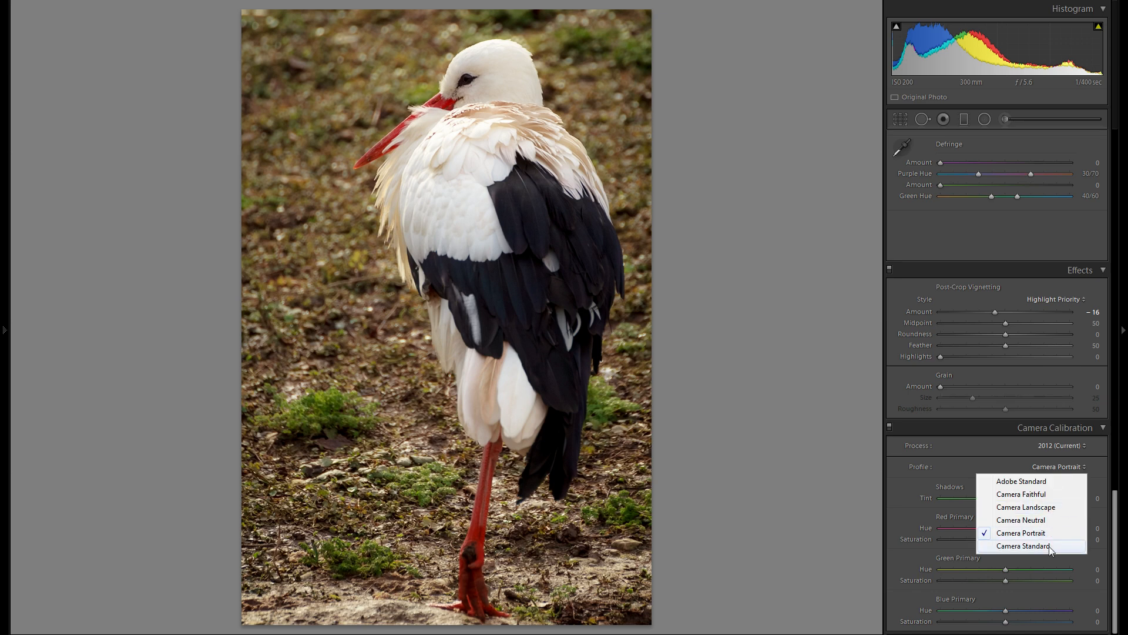
pyautogui.click(1049, 545)
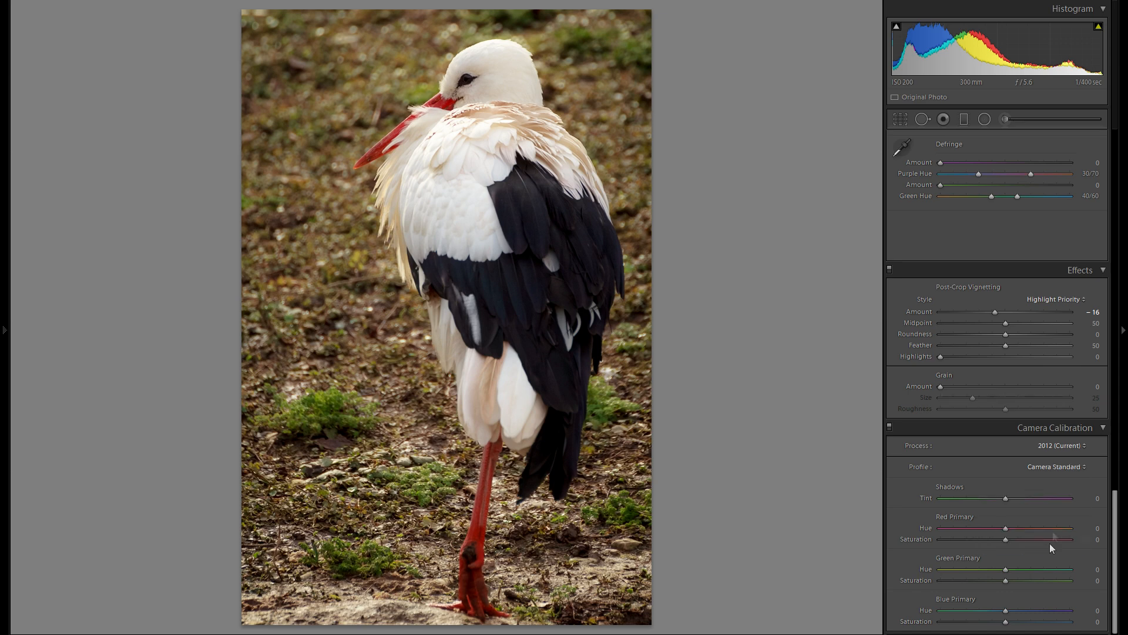
pyautogui.click(1054, 470)
pyautogui.click(1049, 483)
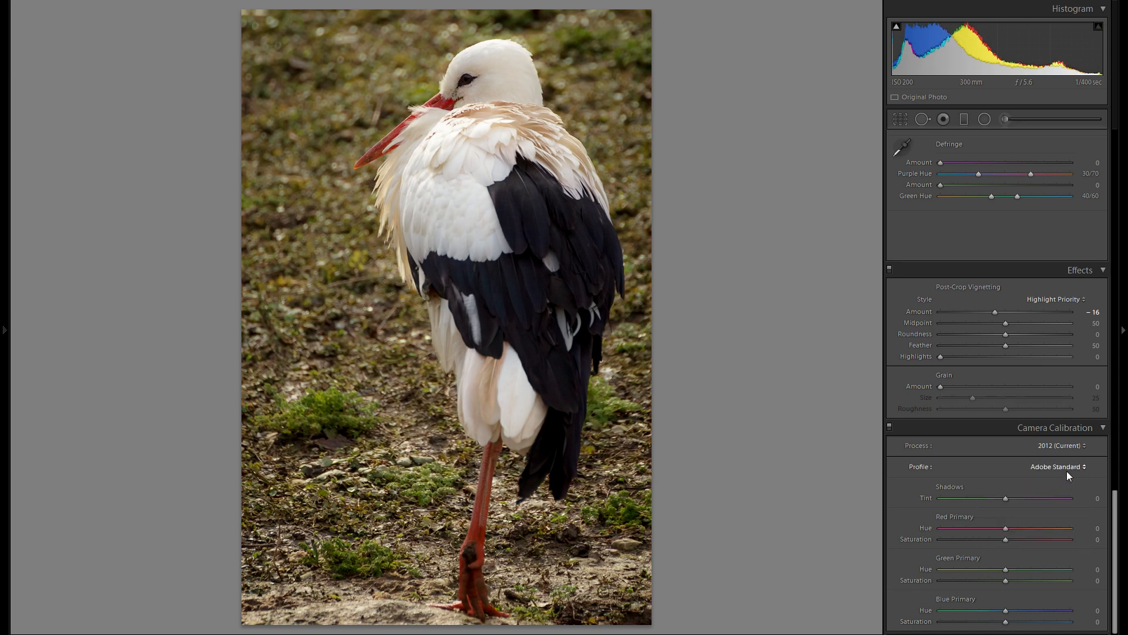
# - Change the Camera Calibration profile to Camera Neutral
pyautogui.click(1066, 470)
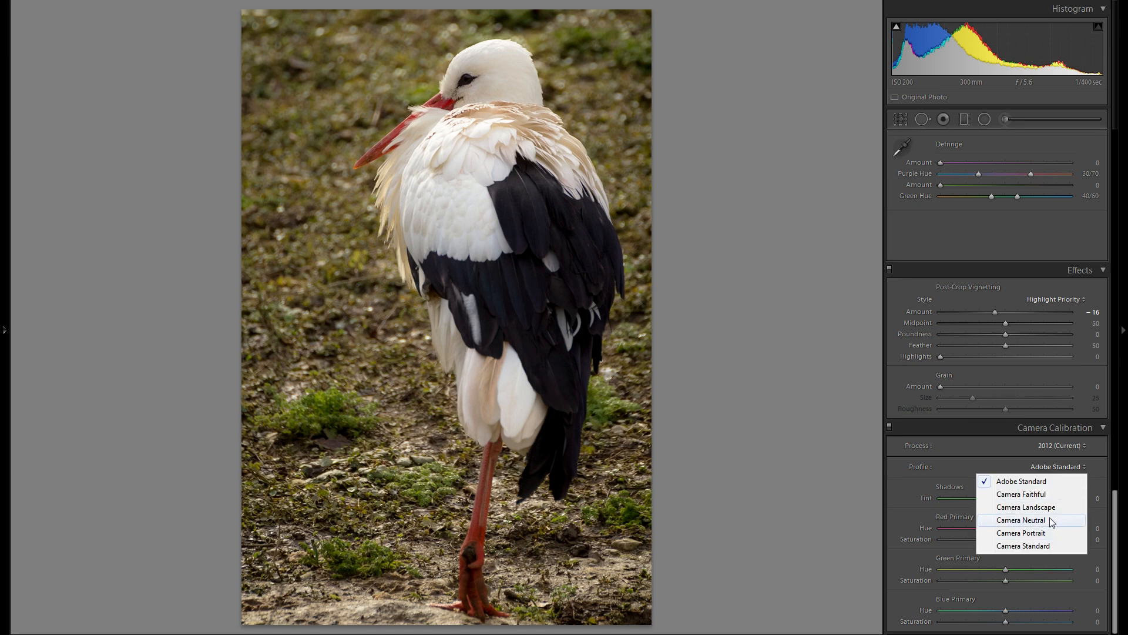
pyautogui.click(1050, 520)
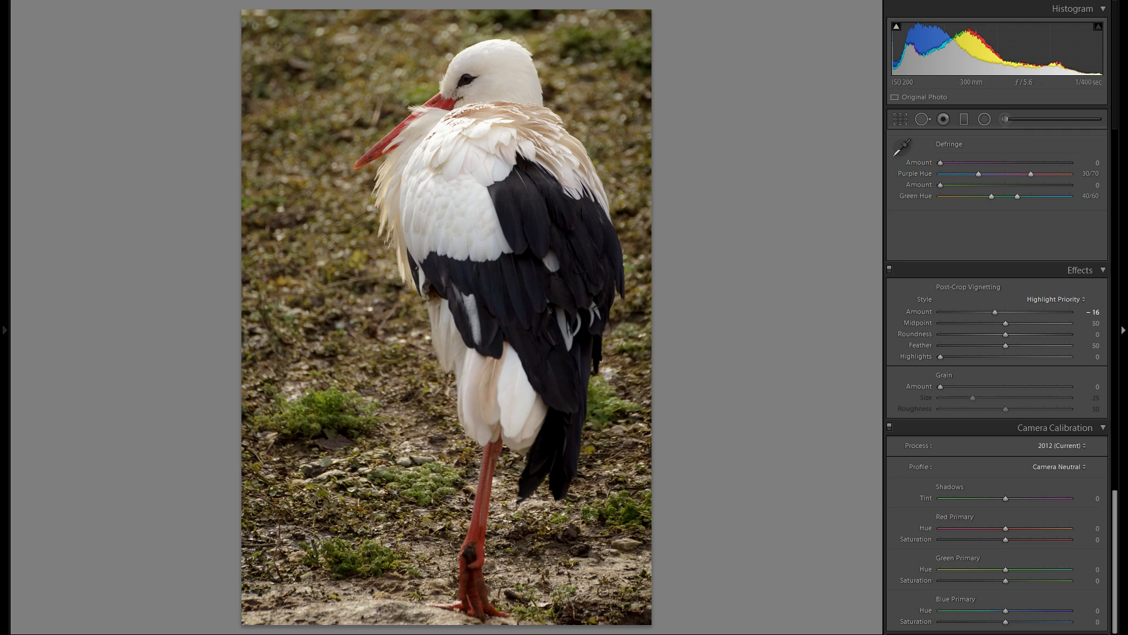
pyautogui.click(1046, 466)
pyautogui.click(1046, 465)
# - Rotate the photo inside the crop frame to an angle of about -0.8 degrees and apply the crop
pyautogui.scroll(15, 909, 507)
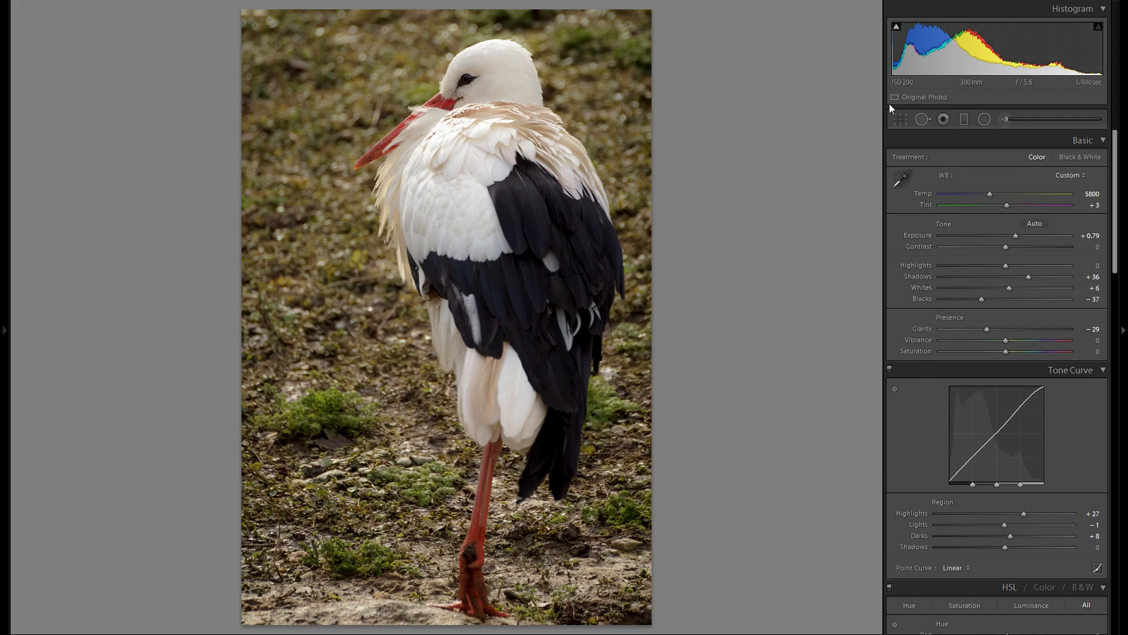
pyautogui.click(901, 120)
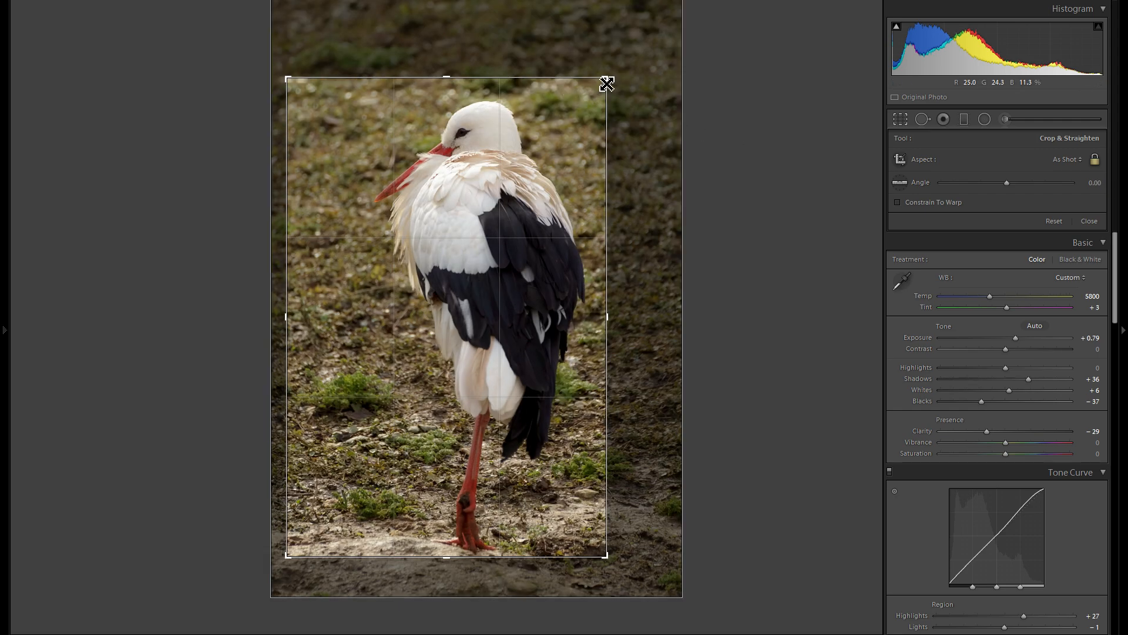
pyautogui.moveTo(611, 82); pyautogui.dragTo(591, 56)
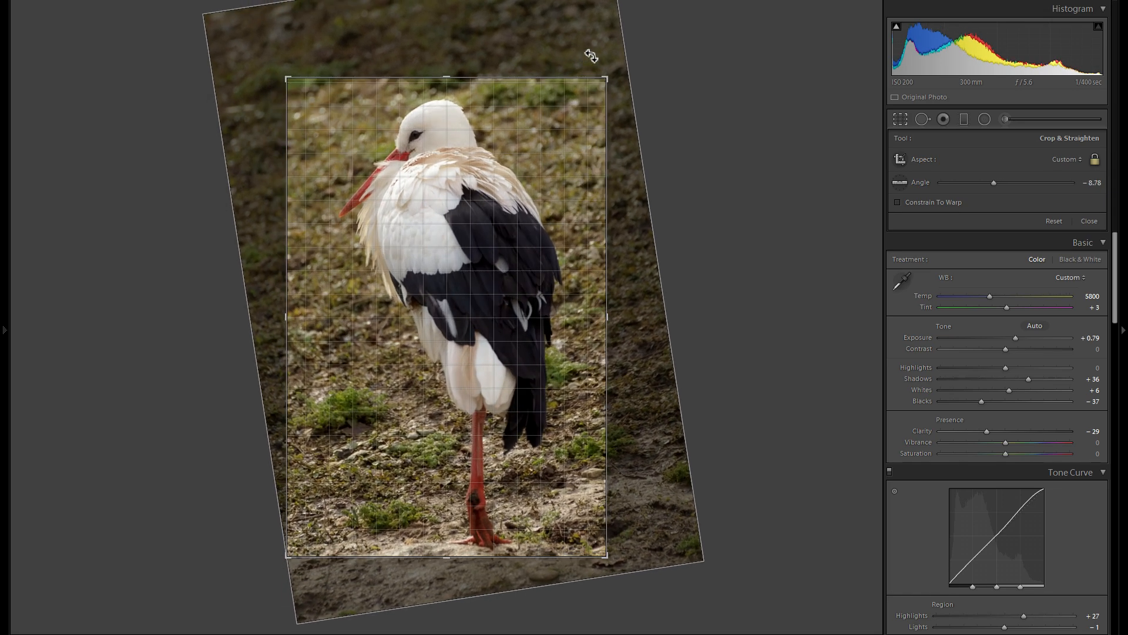
pyautogui.moveTo(591, 55); pyautogui.dragTo(611, 94)
pyautogui.press('Return')
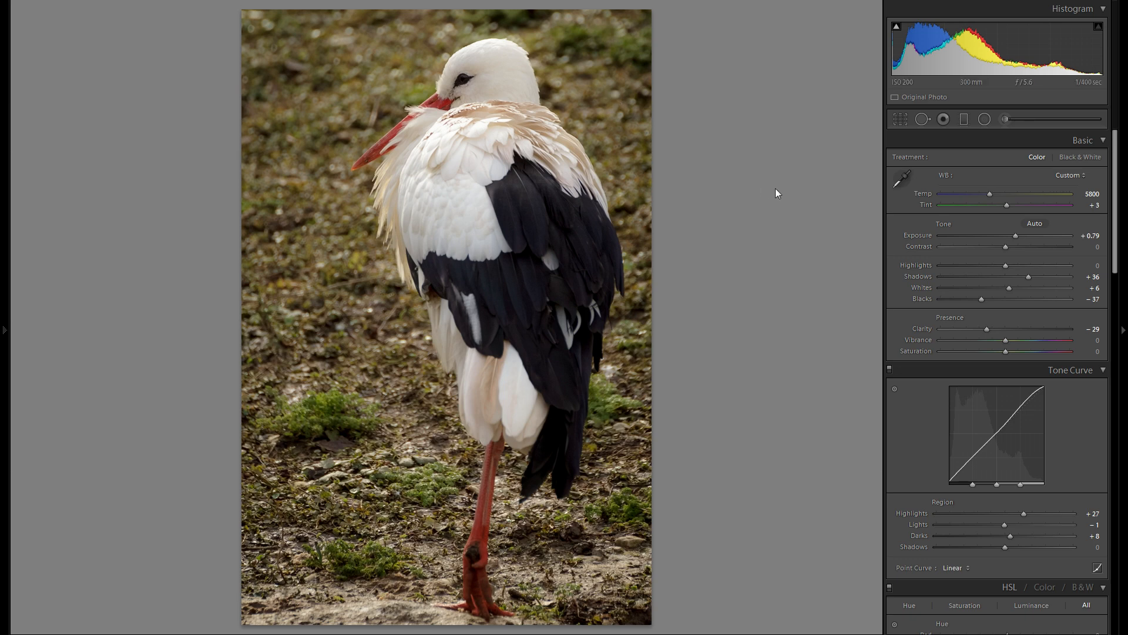
# - Examine the Adjustment Brush effect and brush settings, and close the brush again
pyautogui.click(1004, 120)
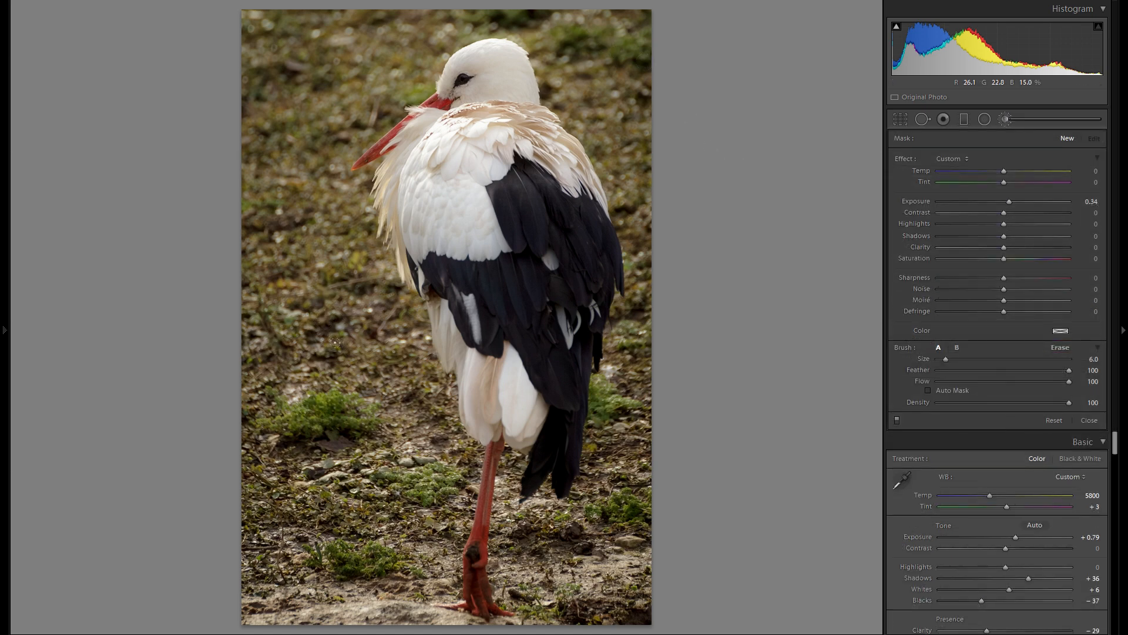
pyautogui.click(1005, 119)
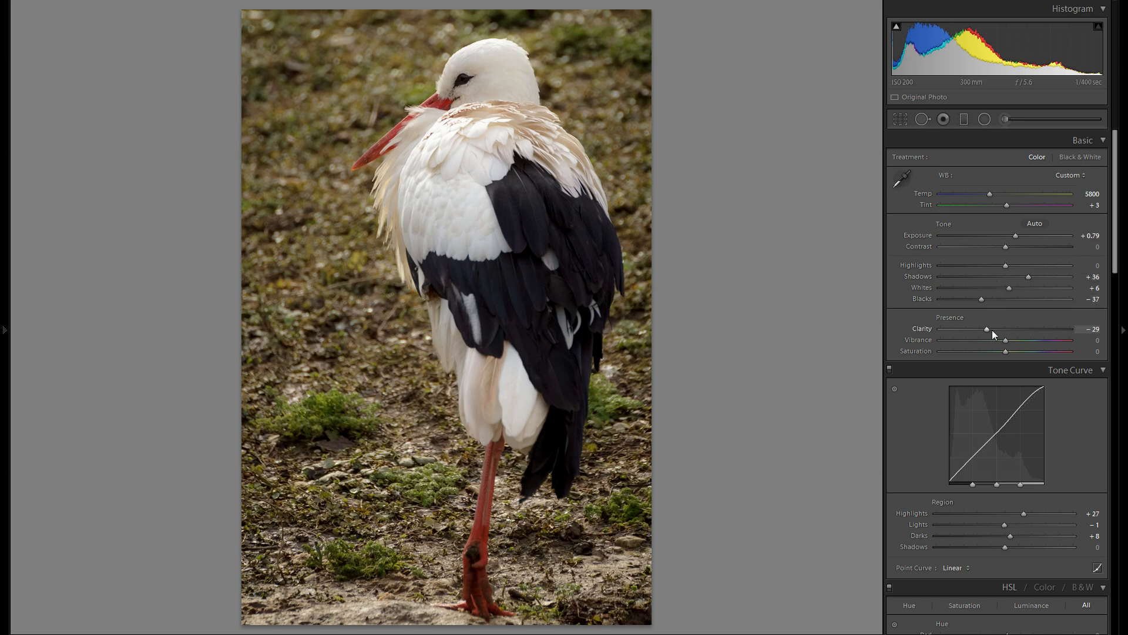
# - Try lower and higher Clarity values on the stork photo, and set Clarity to -11
pyautogui.moveTo(994, 329)
pyautogui.mouseDown()
pyautogui.moveTo(1003, 330)
pyautogui.moveTo(979, 331)
pyautogui.mouseUp()
pyautogui.moveTo(979, 328); pyautogui.dragTo(982, 328)
pyautogui.moveTo(985, 329); pyautogui.dragTo(998, 328)
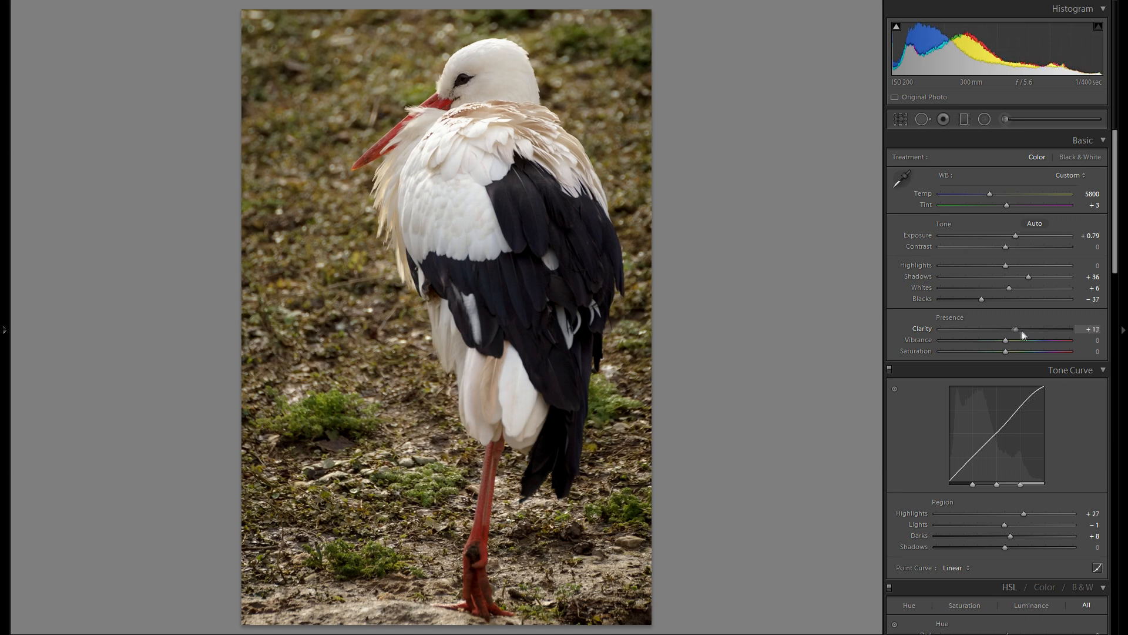
pyautogui.moveTo(998, 330); pyautogui.dragTo(999, 328)
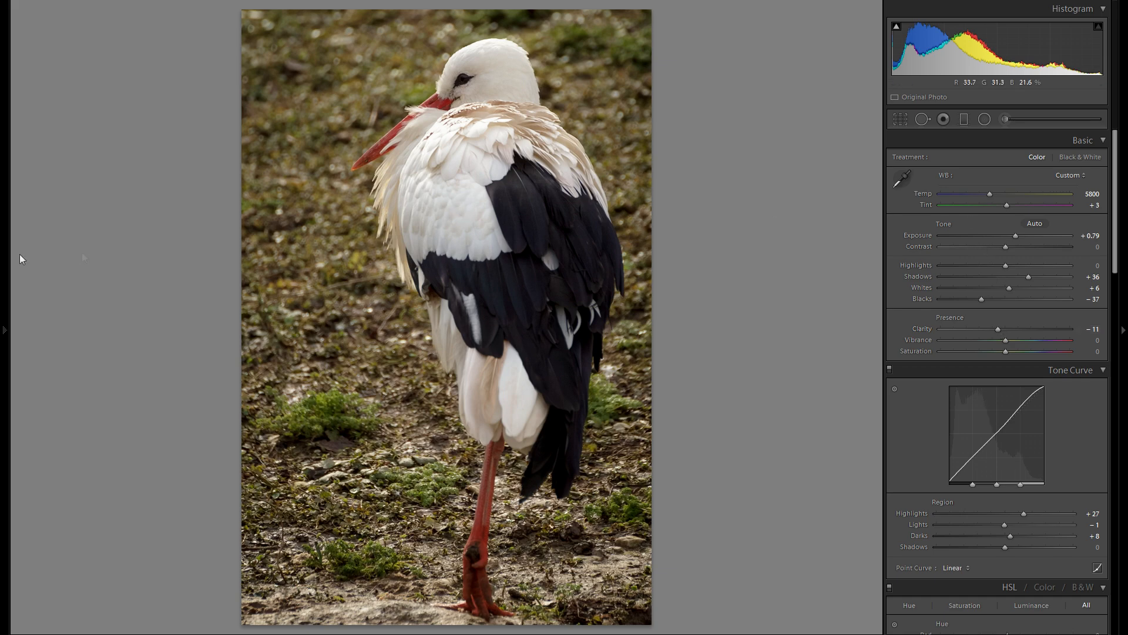
# - Compare the edited photo with its original import state in the History, and return to the latest Clarity edit
pyautogui.click(3, 247)
pyautogui.scroll(-10, 118, 320)
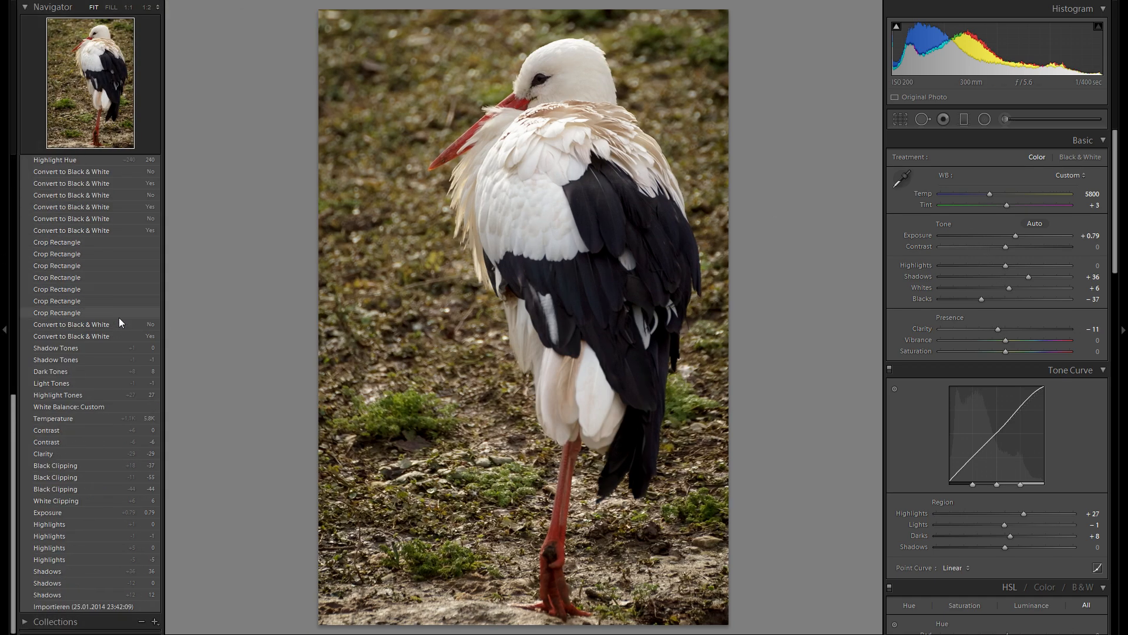
pyautogui.click(113, 606)
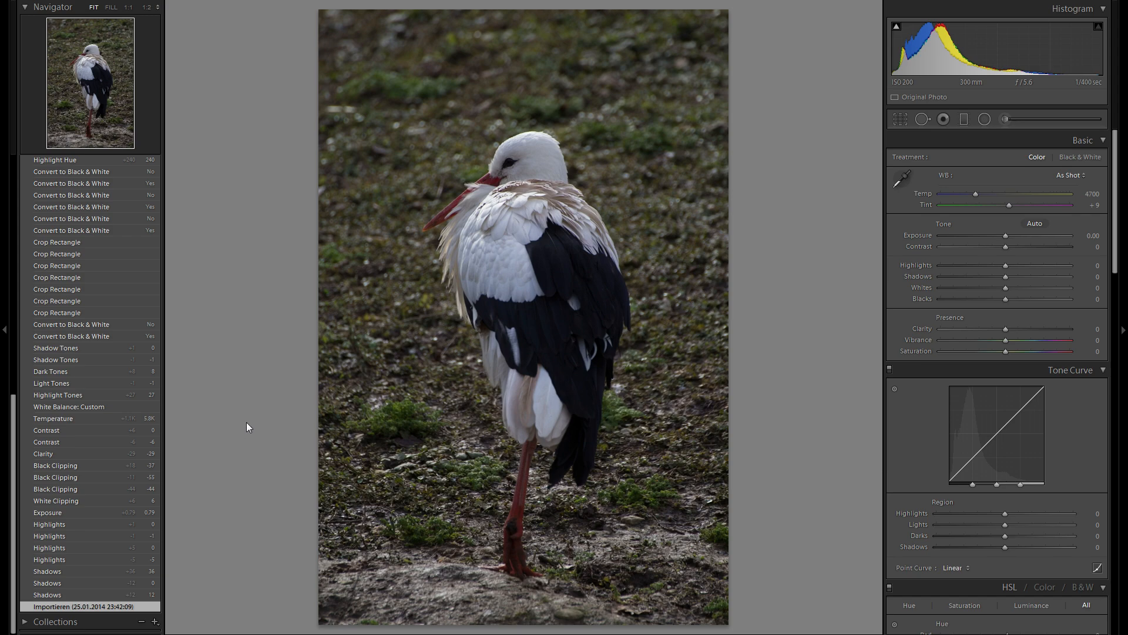
pyautogui.scroll(15, 137, 391)
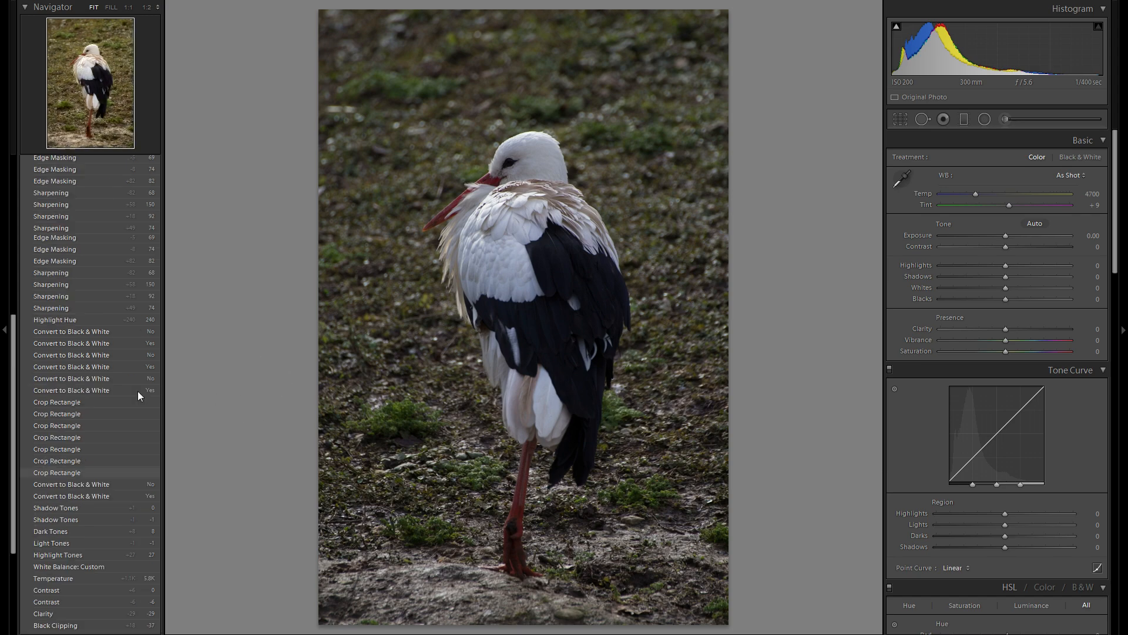
pyautogui.click(119, 216)
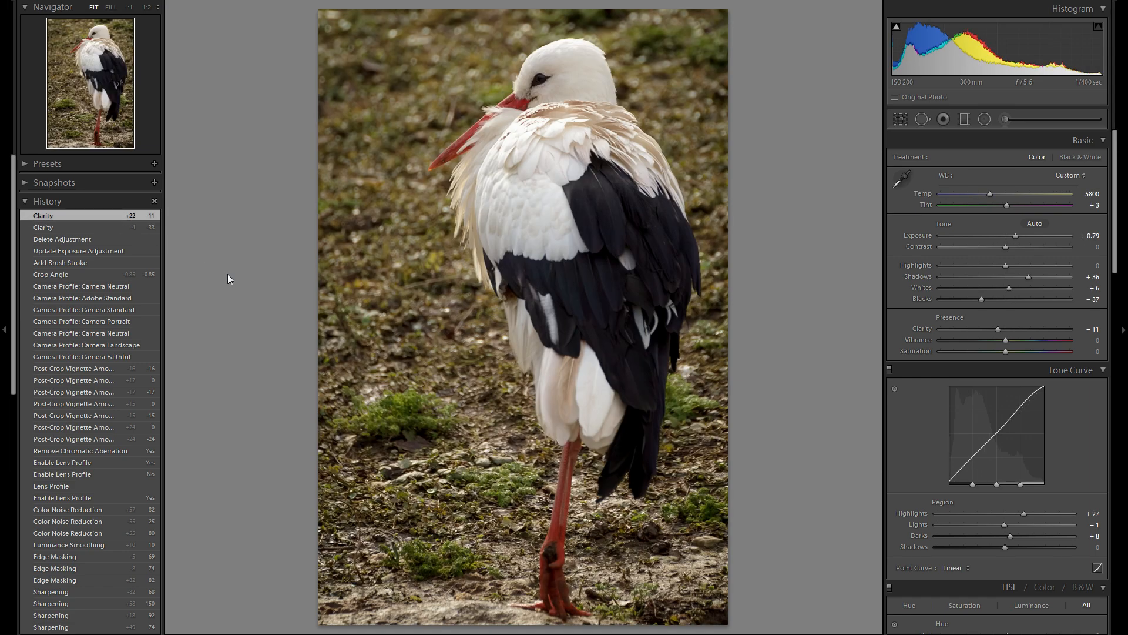
pyautogui.click(2, 233)
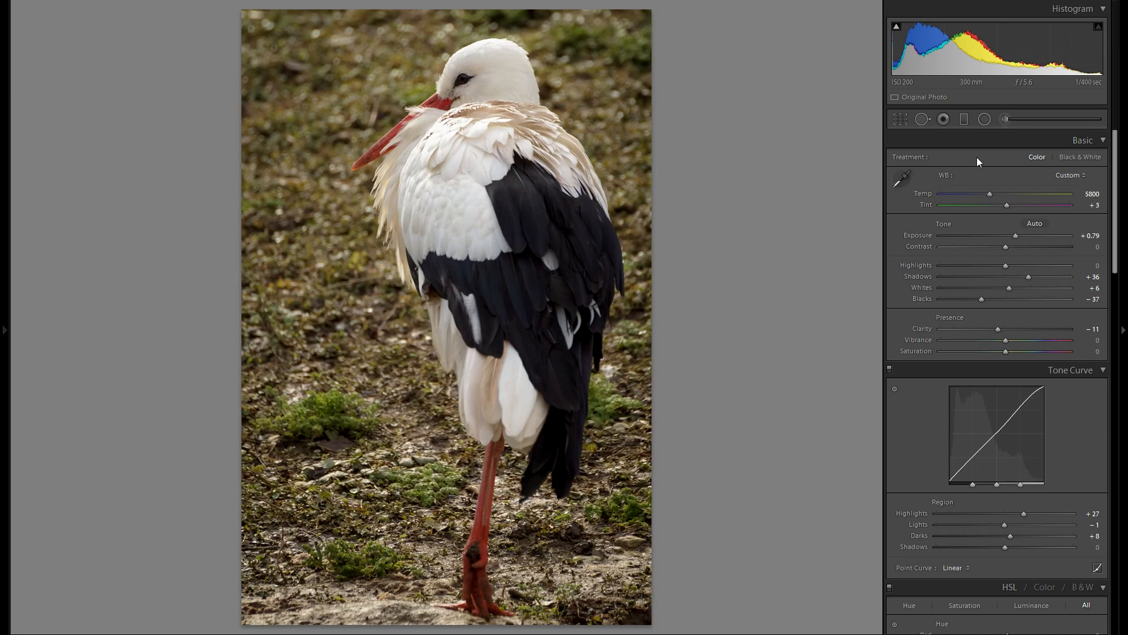